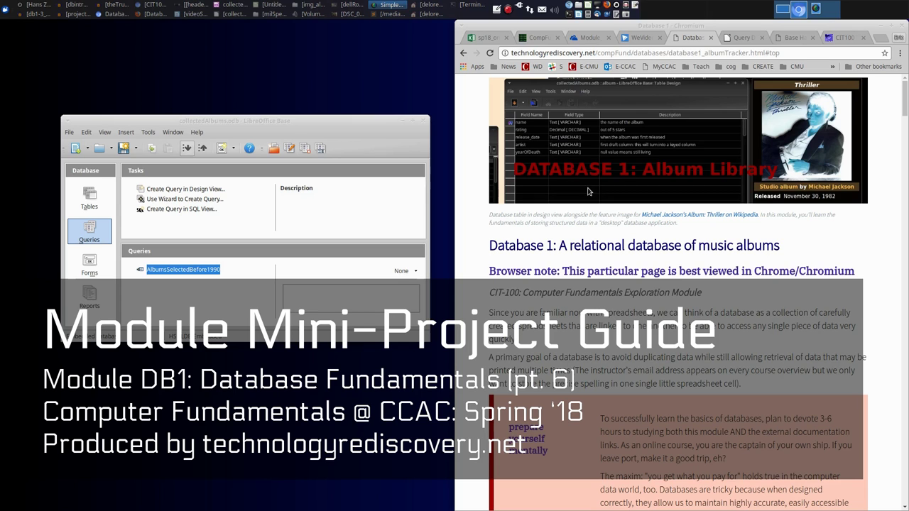
Jump to the Mini Project section, about adding favorite albums, from the module page's section list
click(604, 206)
scroll(605, 205, down, 3)
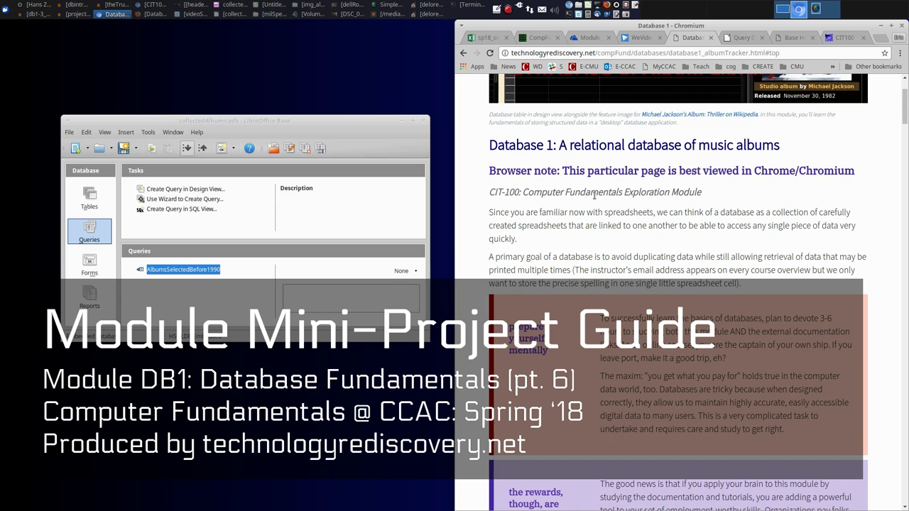
scroll(595, 194, up, 3)
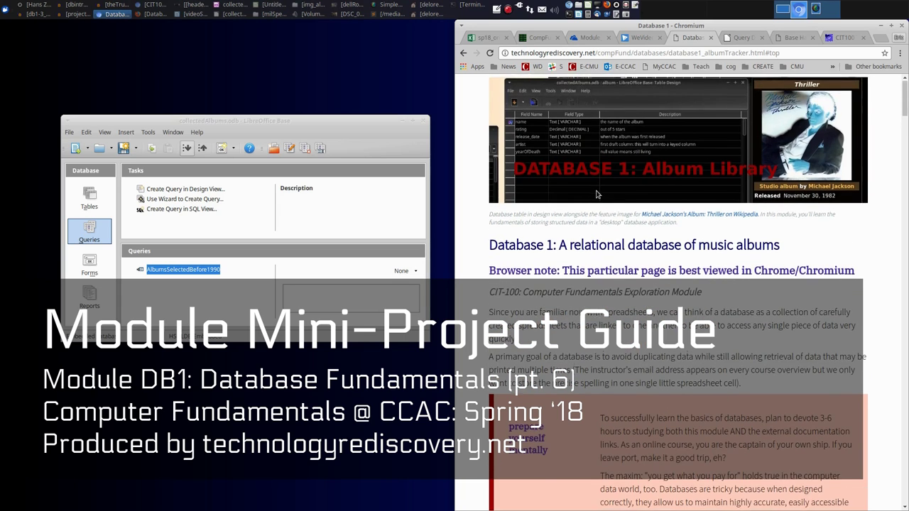
scroll(597, 194, down, 1)
scroll(596, 192, down, 8)
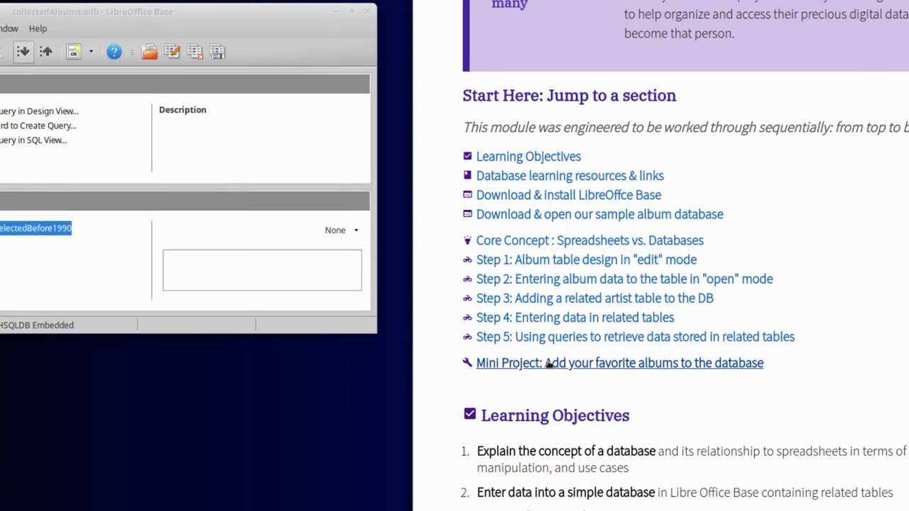
click(548, 364)
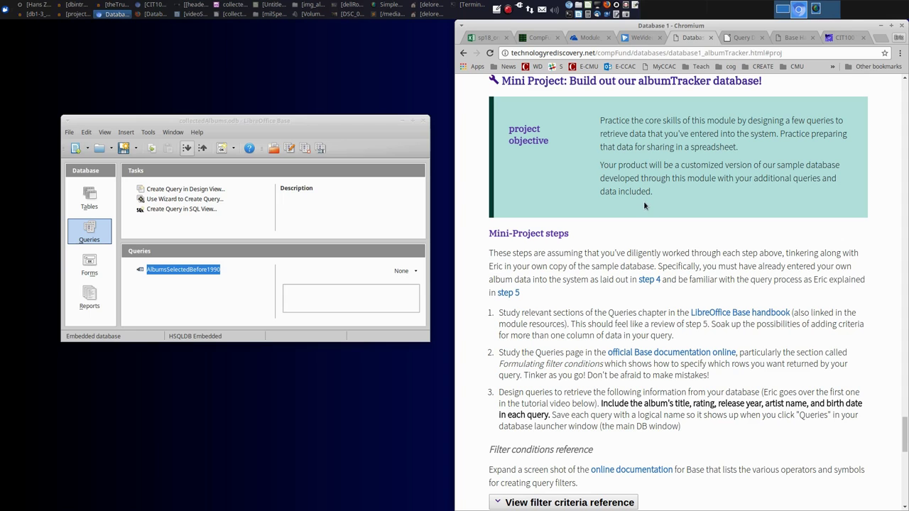
Review the mini-project objective and steps, and expand the filter criteria reference on the page
scroll(644, 201, up, 6)
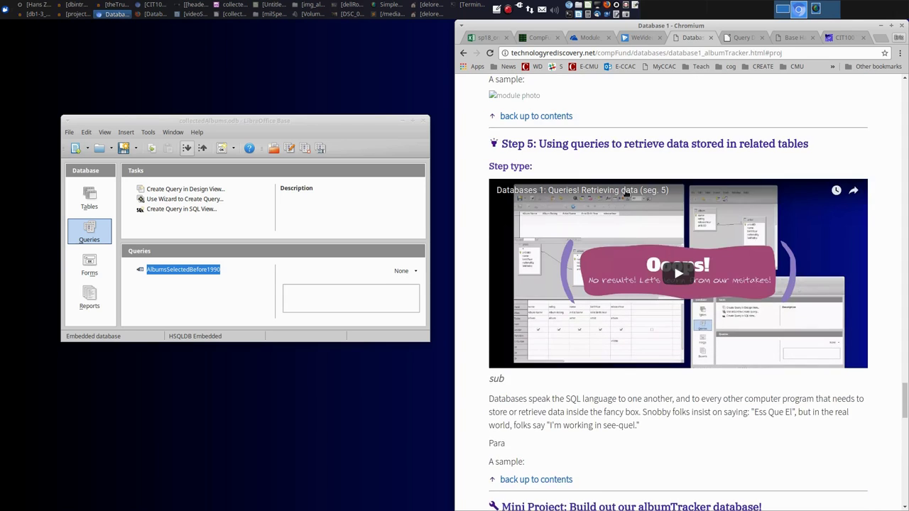
scroll(557, 170, down, 7)
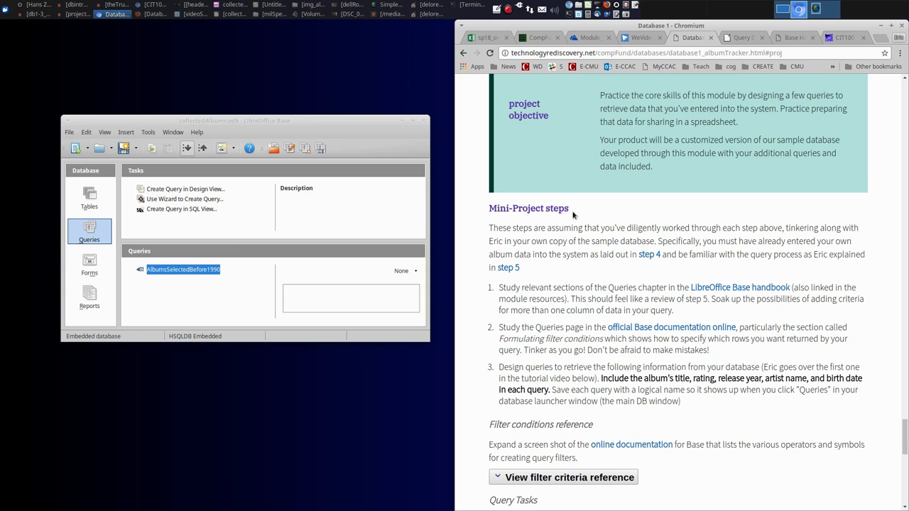
scroll(579, 207, up, 1)
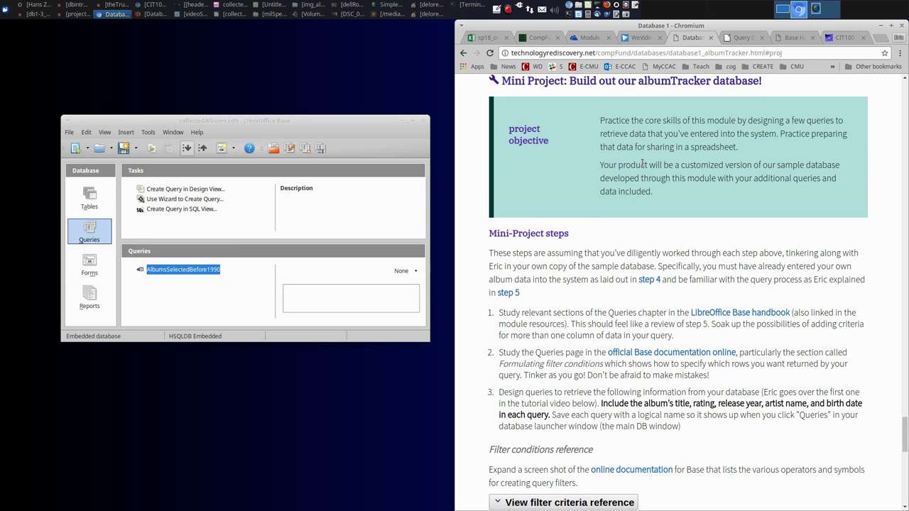
scroll(643, 164, down, 3)
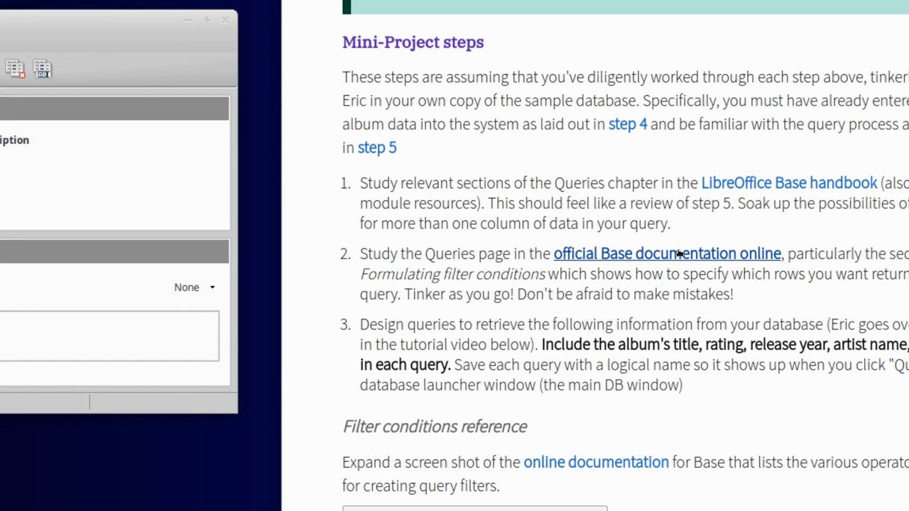
scroll(678, 254, down, 5)
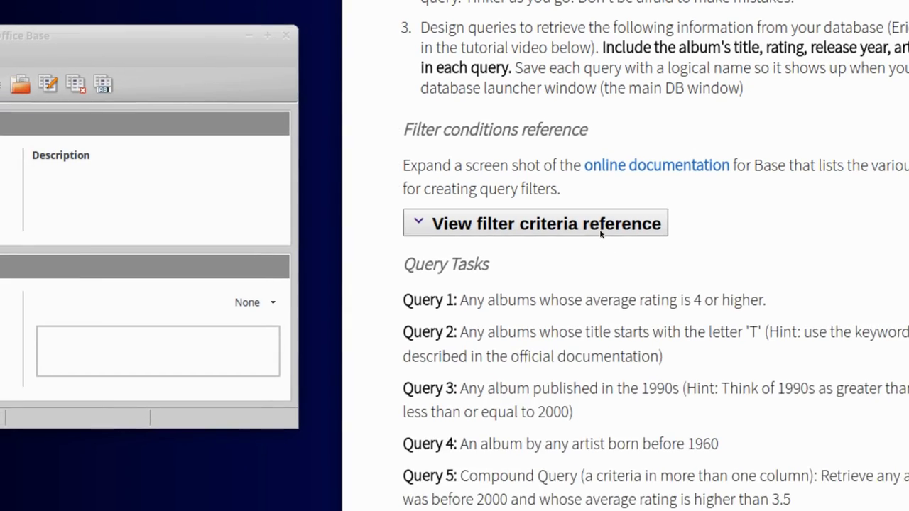
click(548, 224)
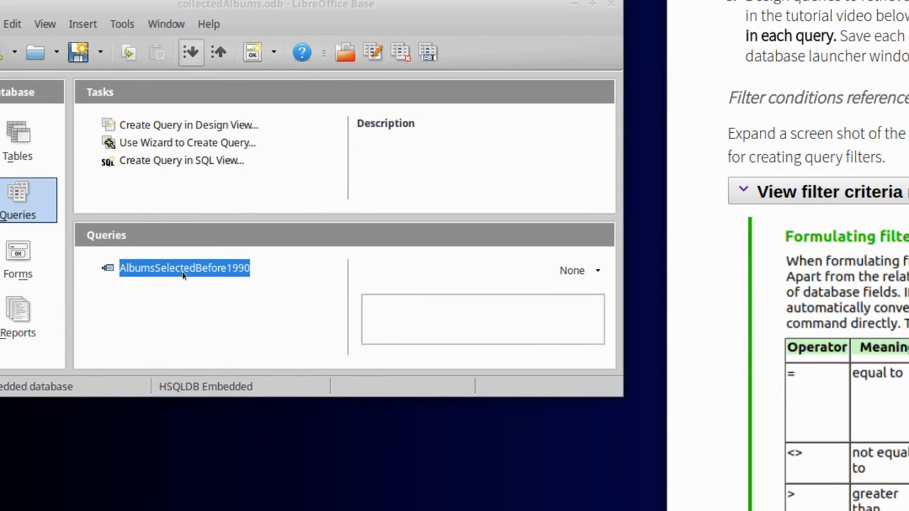
Open the AlbumsSelectedBefore1990 query for editing and run it to view its results
right_click(183, 276)
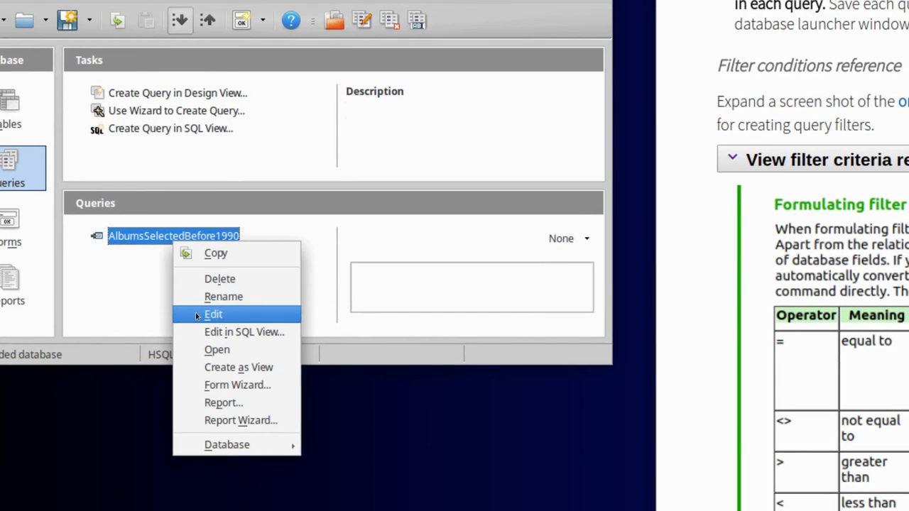
click(208, 347)
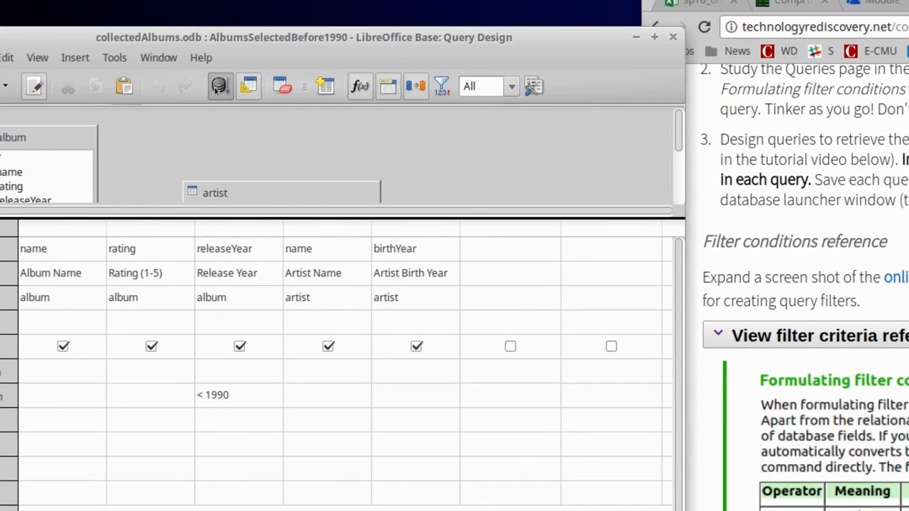
click(309, 91)
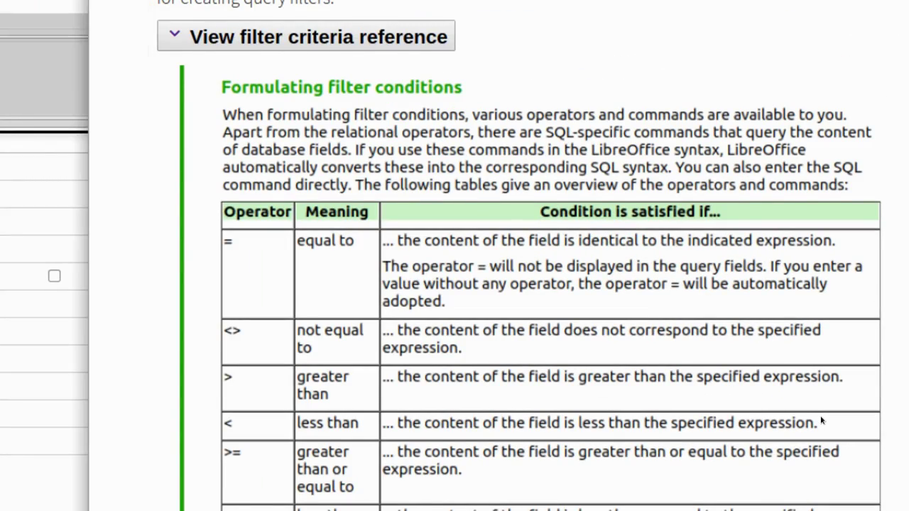
Read through the filter operator reference down to the list of Query Tasks on the project page
scroll(822, 421, down, 12)
scroll(821, 421, down, 1)
scroll(821, 422, up, 1)
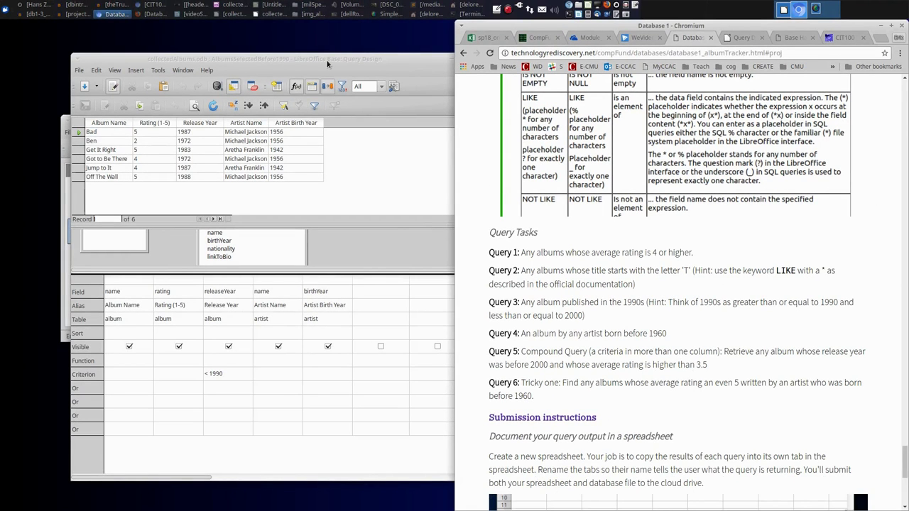
Close the AlbumsSelectedBefore1990 query and create a new query in Design View containing the album and artist tables
click(437, 61)
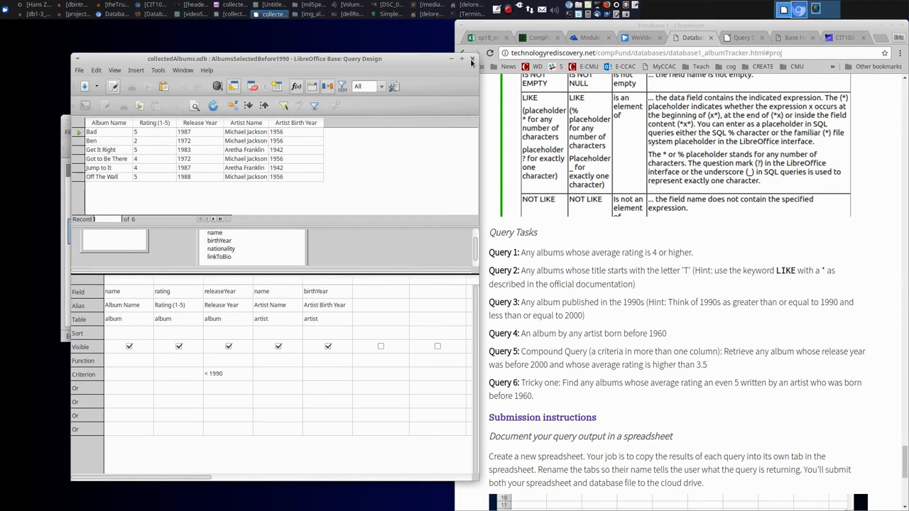
click(472, 58)
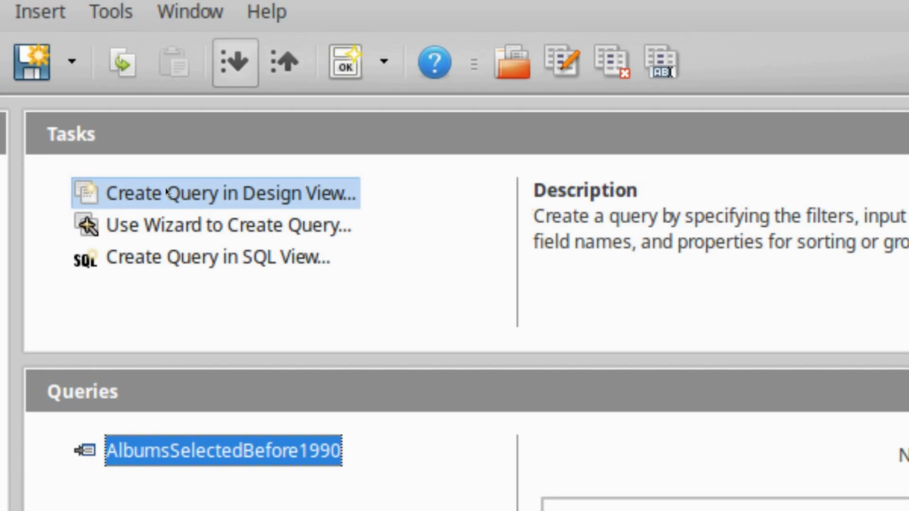
click(167, 192)
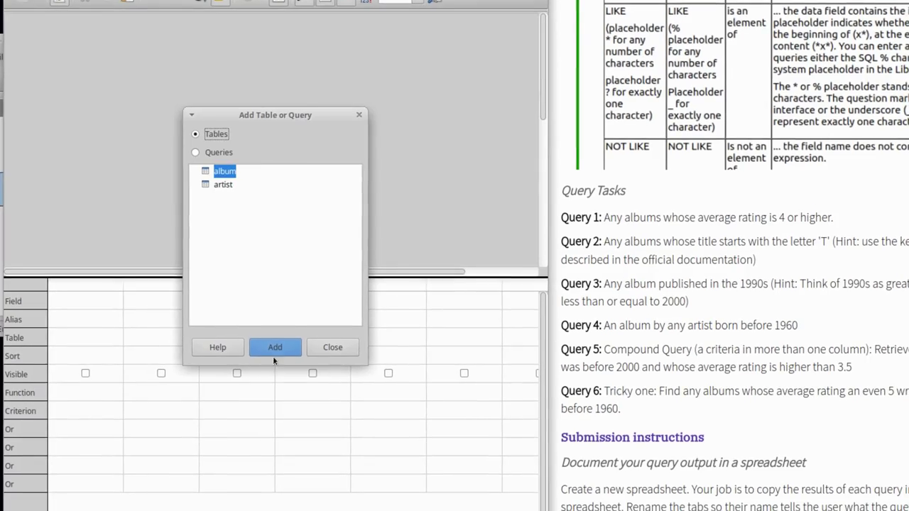
click(275, 347)
click(223, 184)
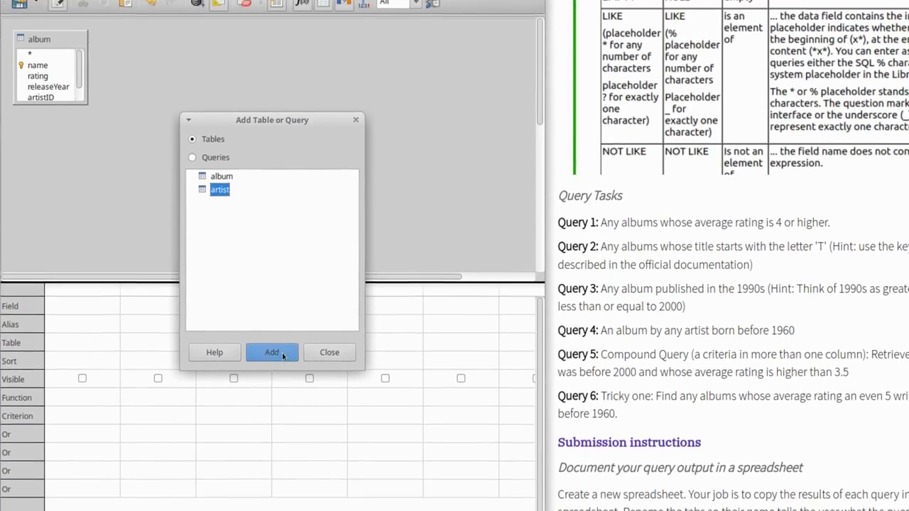
click(281, 351)
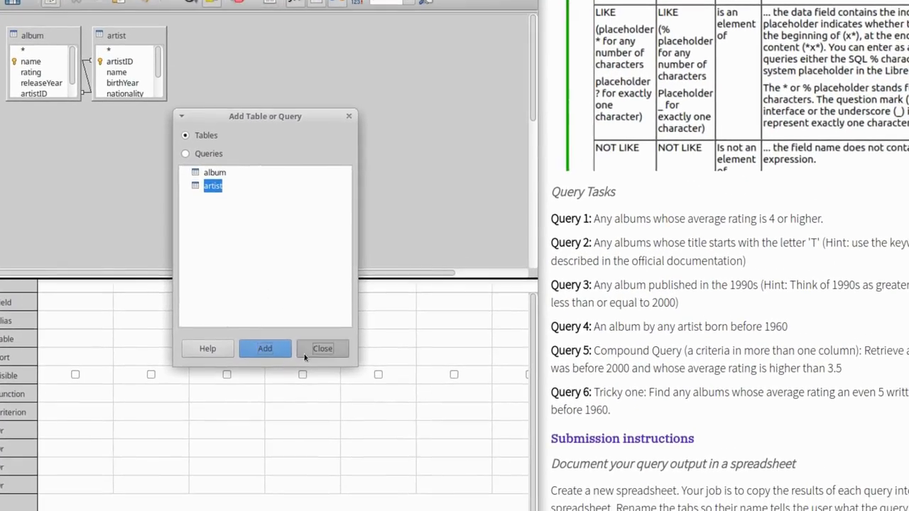
click(306, 351)
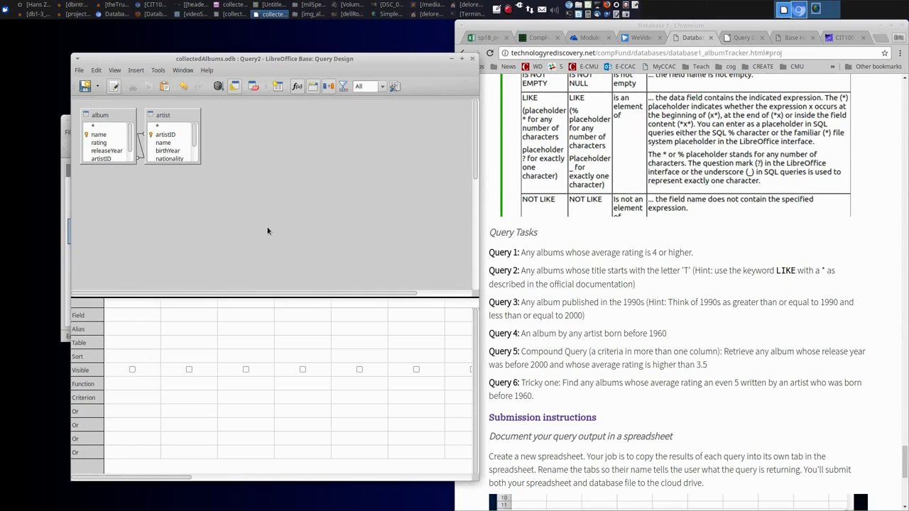
Move the artist table away from the album table and lengthen both table boxes so all their fields show
drag(174, 117, 233, 148)
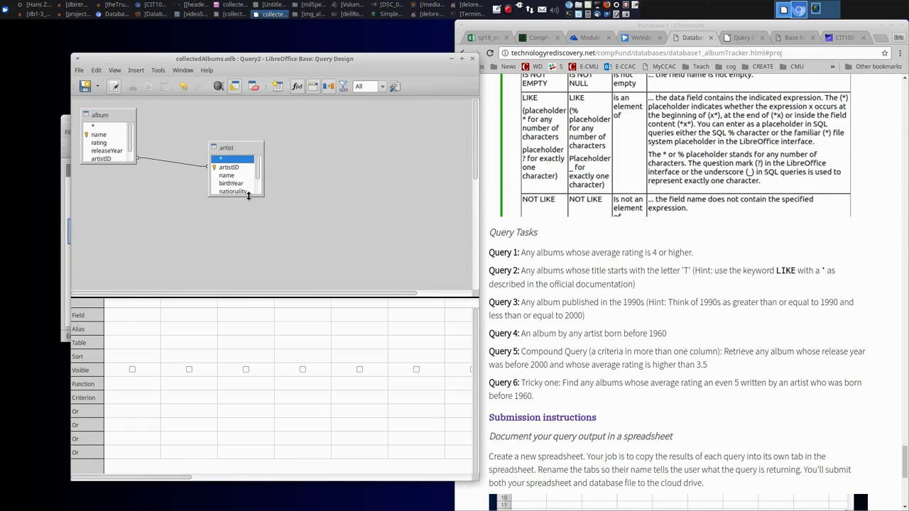
drag(248, 196, 241, 235)
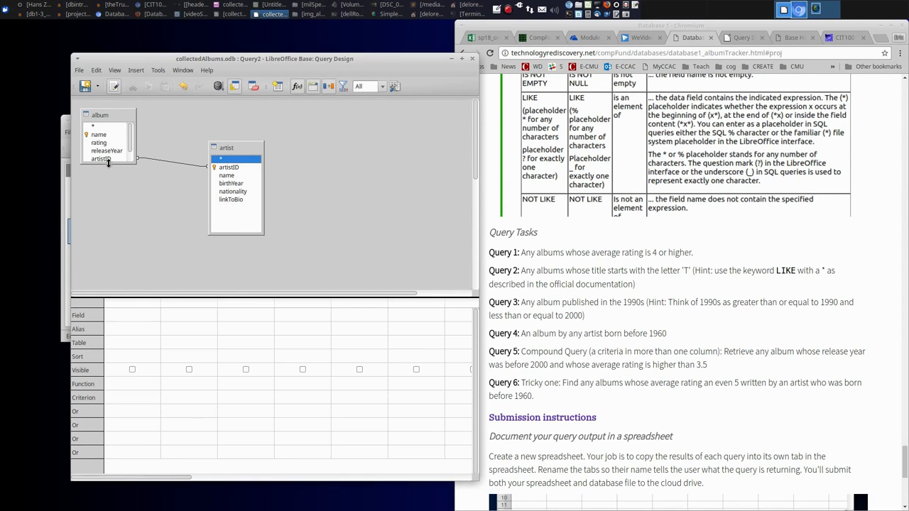
drag(108, 162, 108, 202)
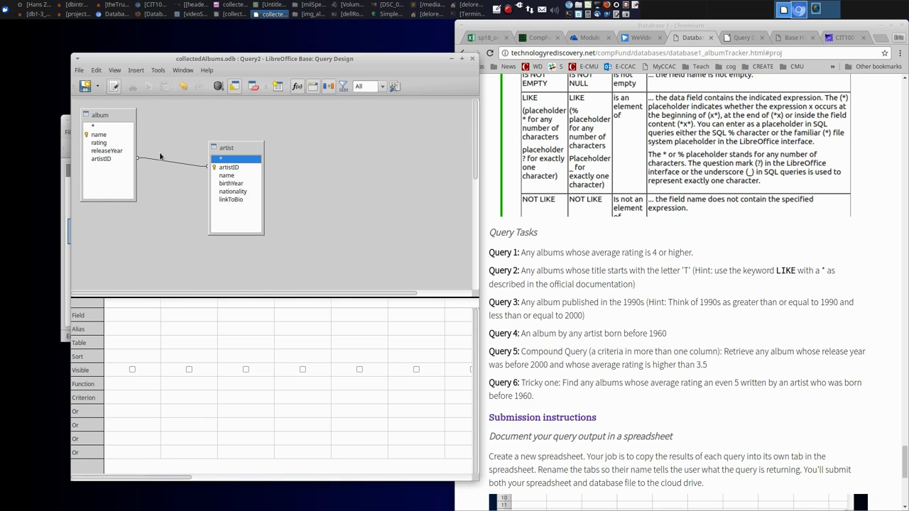
Add the album name, artist name and album releaseYear fields as the first three columns of the query
drag(108, 139, 124, 322)
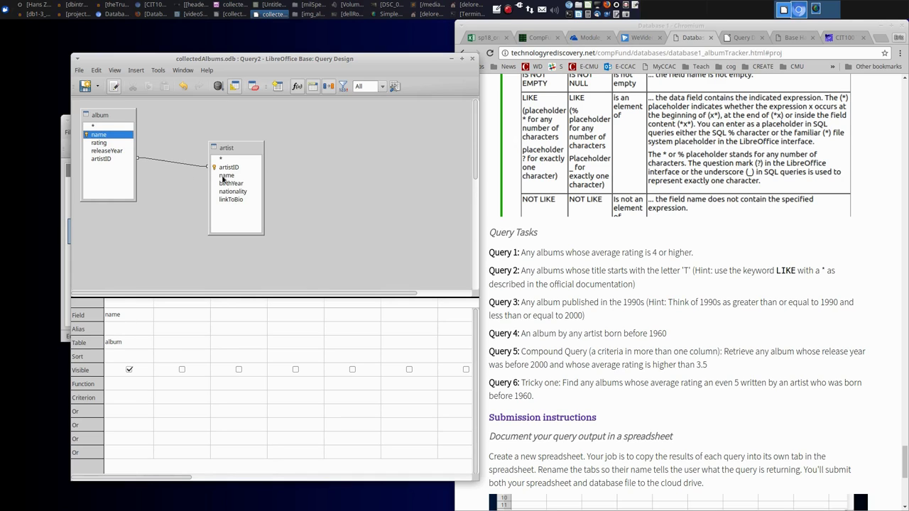
drag(228, 198, 182, 347)
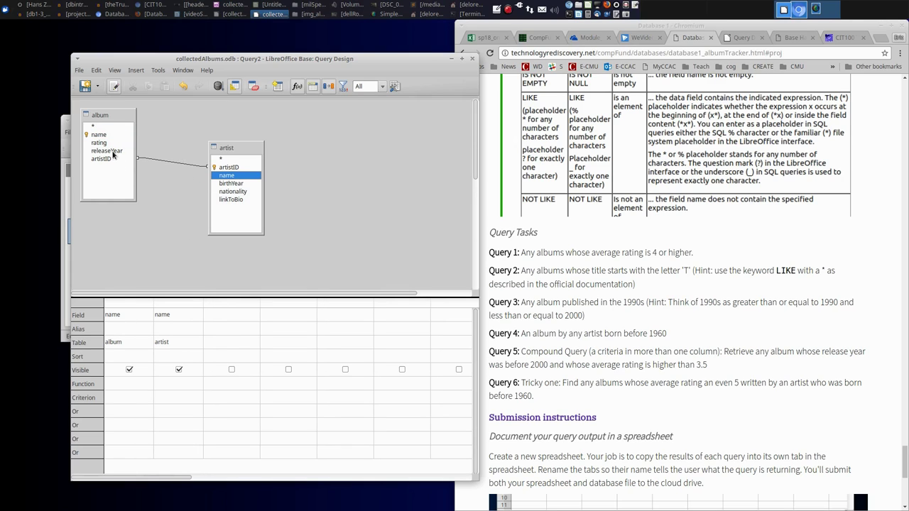
drag(112, 151, 226, 327)
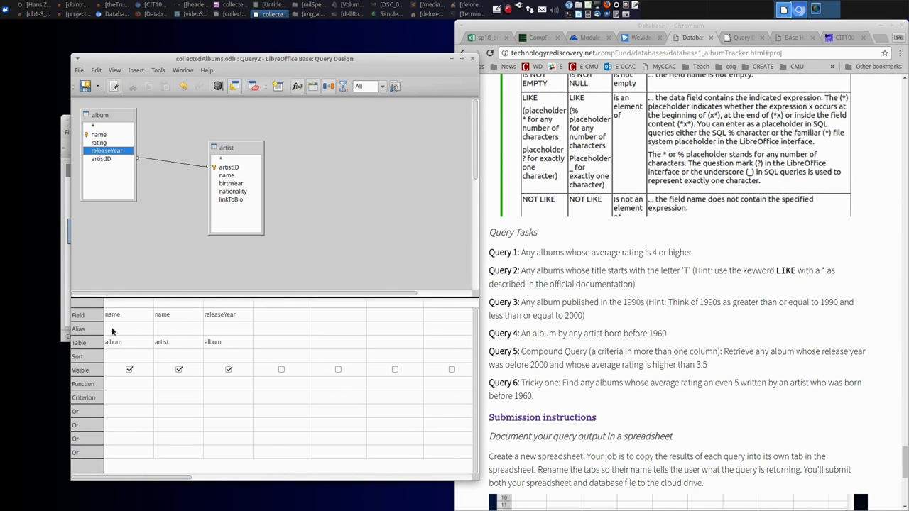
Give the three columns the aliases Album Year, Artist's Name and Release Year, and run the query
click(114, 329)
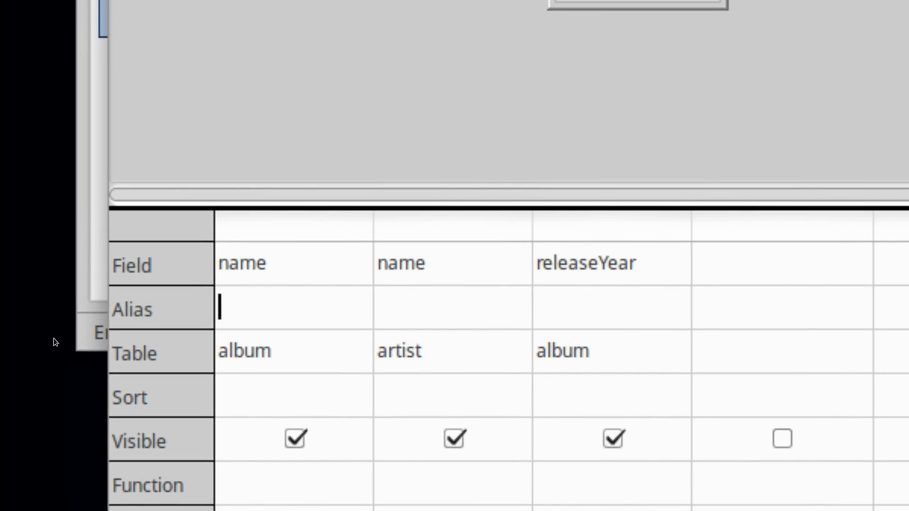
text(Album Year)
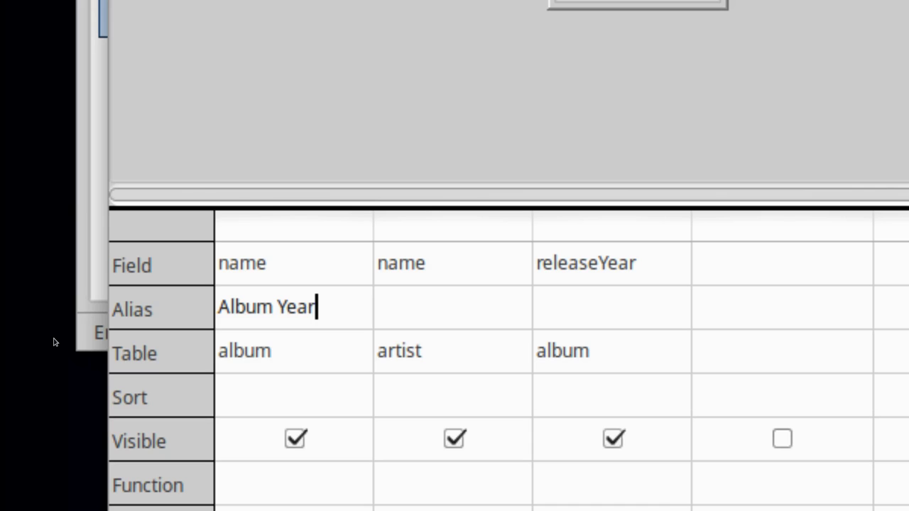
key(Tab)
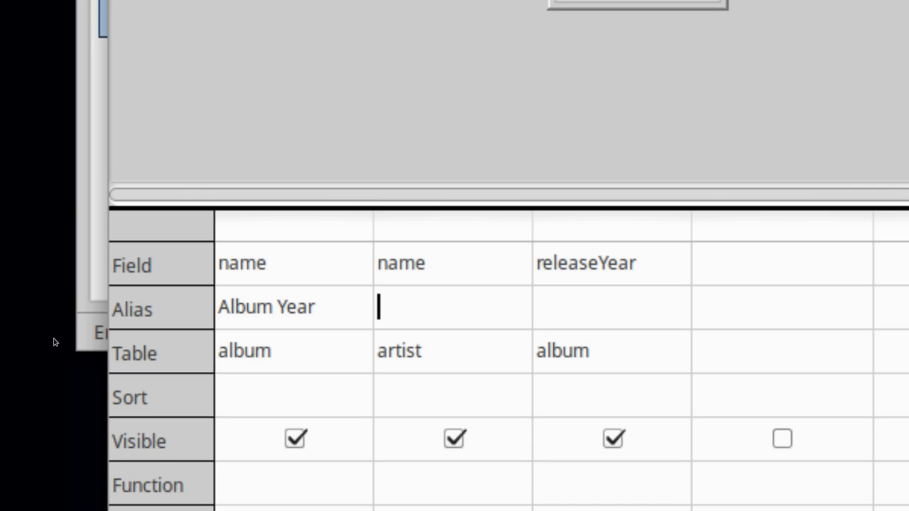
text(Artist's Name)
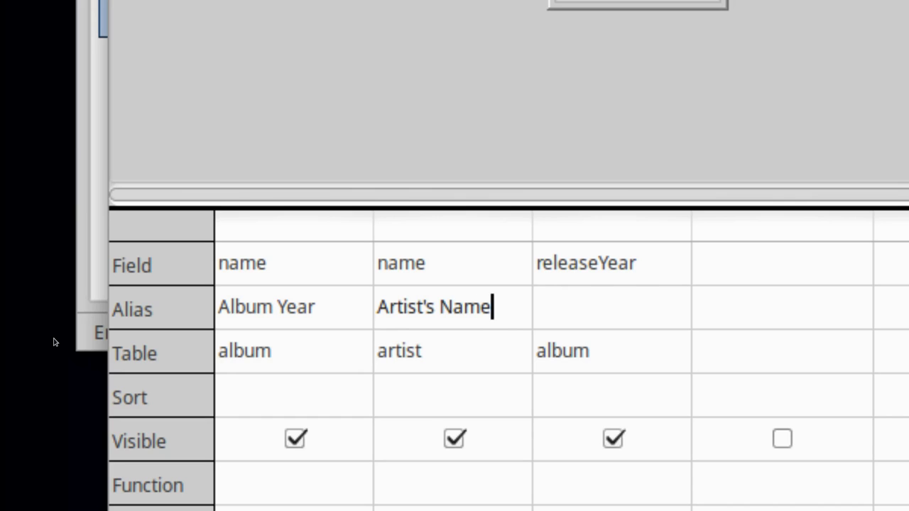
key(Tab)
text(Release Year)
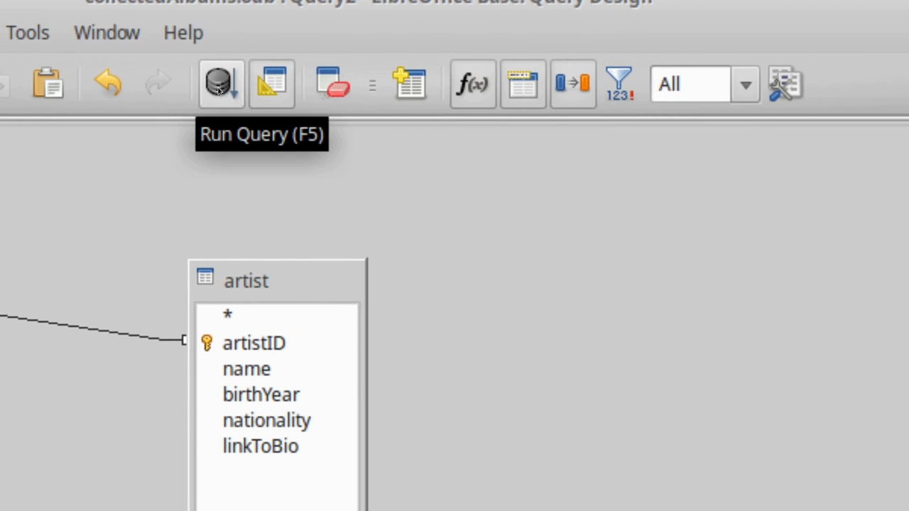
click(219, 89)
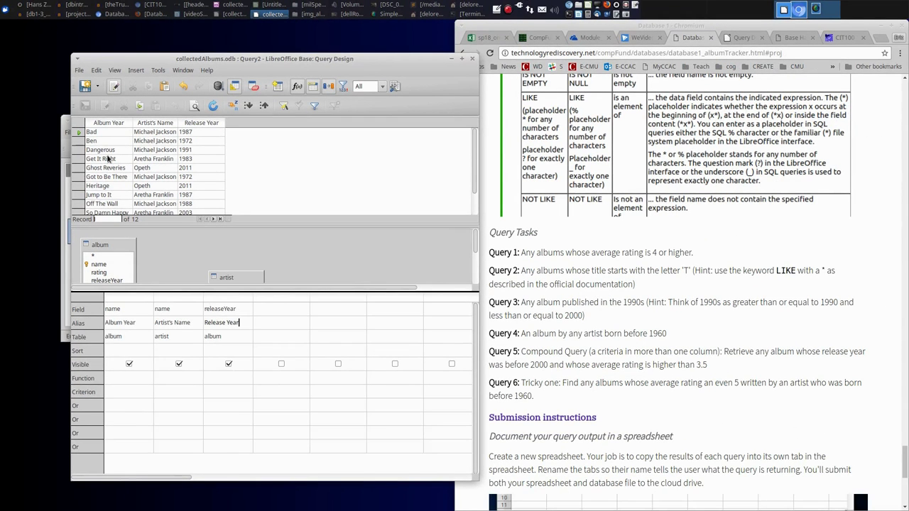
Add the album table's rating field as the fourth column of the query
click(578, 254)
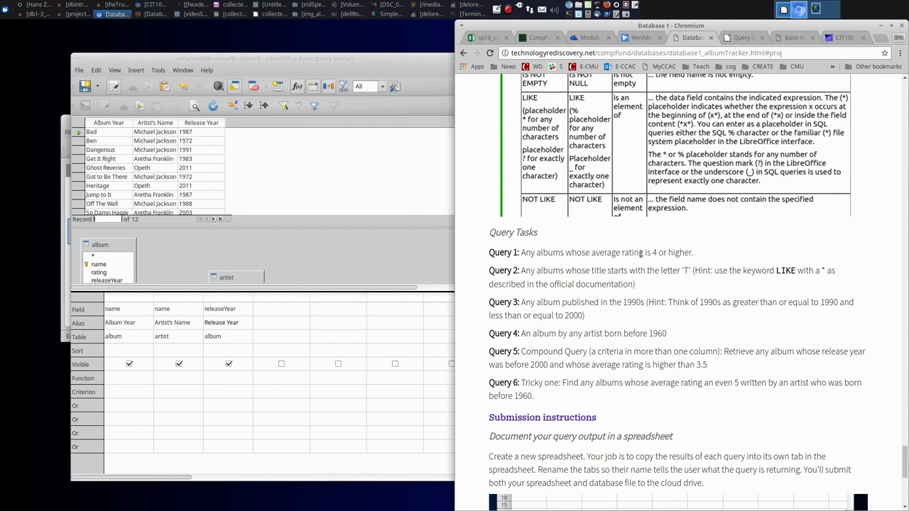
click(218, 312)
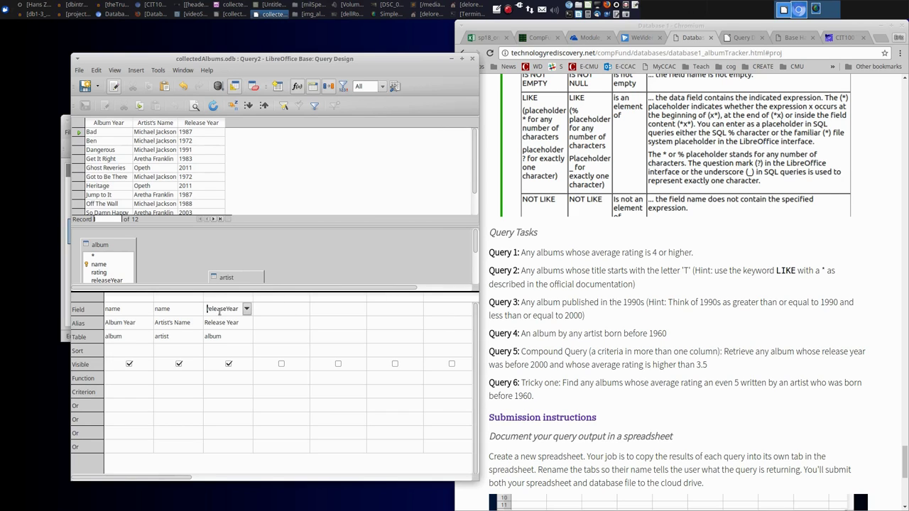
click(164, 310)
click(166, 322)
scroll(184, 252, down, 3)
scroll(185, 252, up, 1)
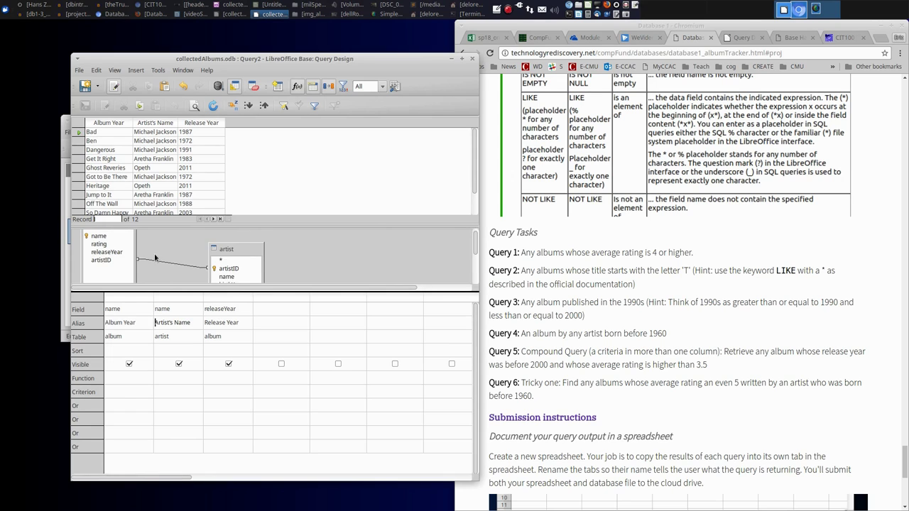
scroll(107, 259, up, 1)
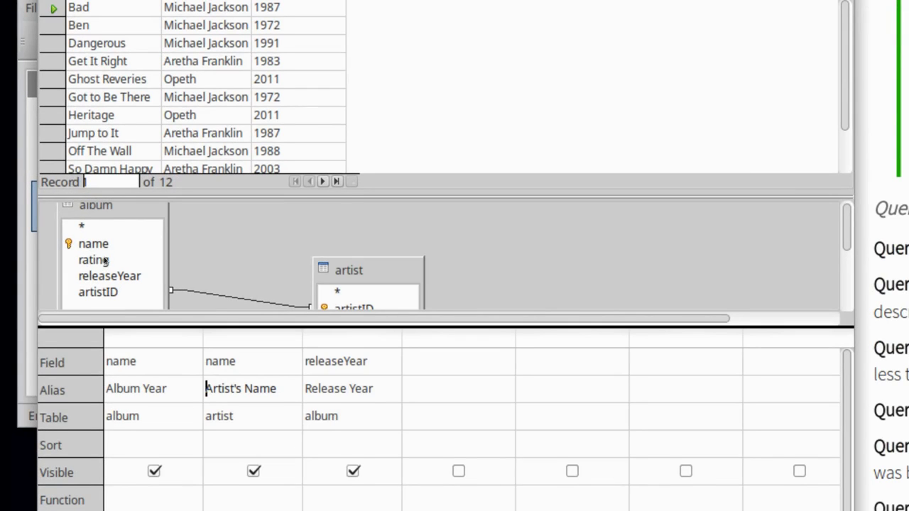
click(104, 260)
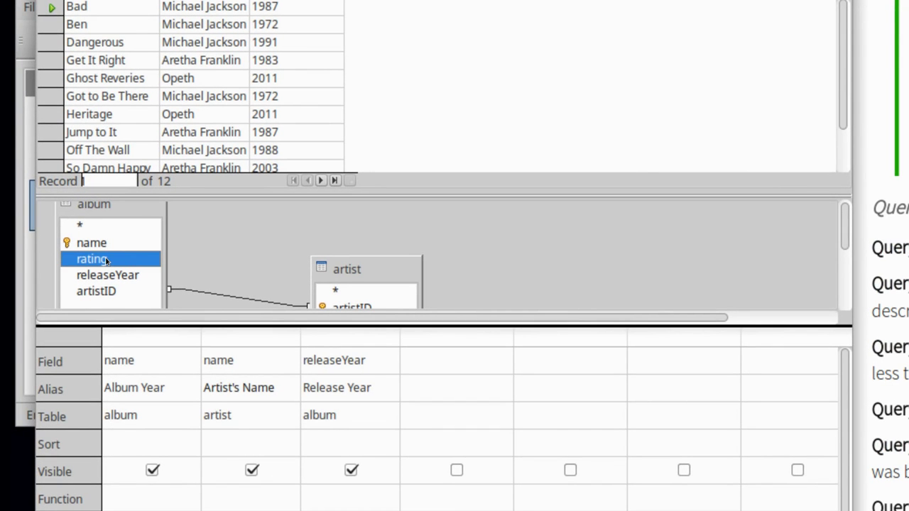
drag(106, 261, 444, 372)
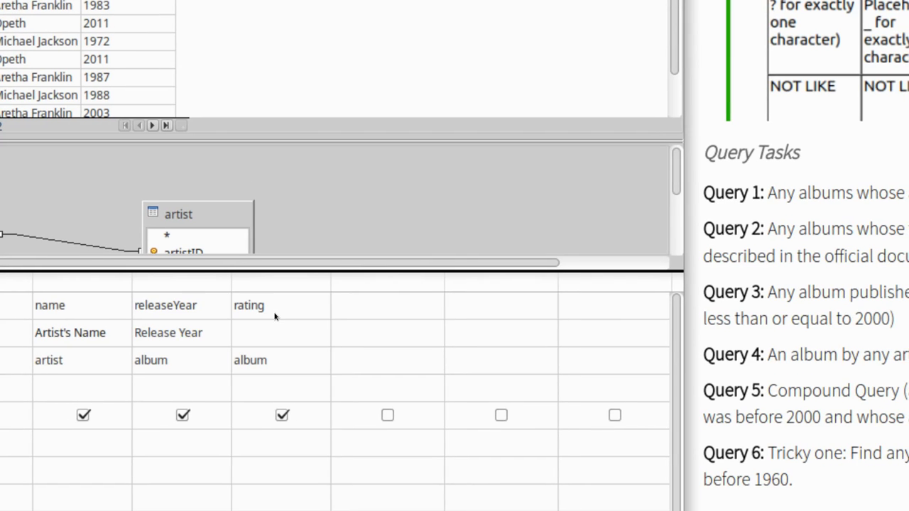
Give the rating column the alias Rating (1-5)
click(265, 333)
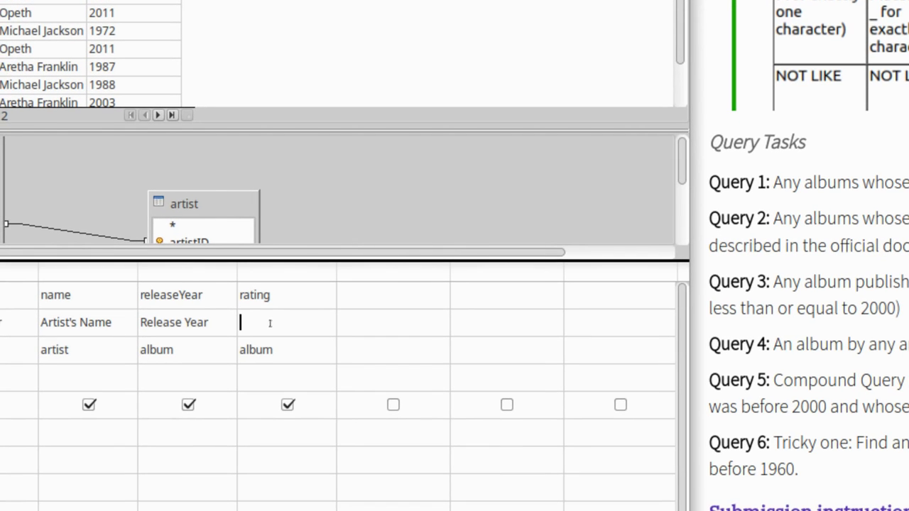
text(Ratimg)
key(BackSpace)
key(BackSpace)
key(BackSpace)
text(ing (1-5))
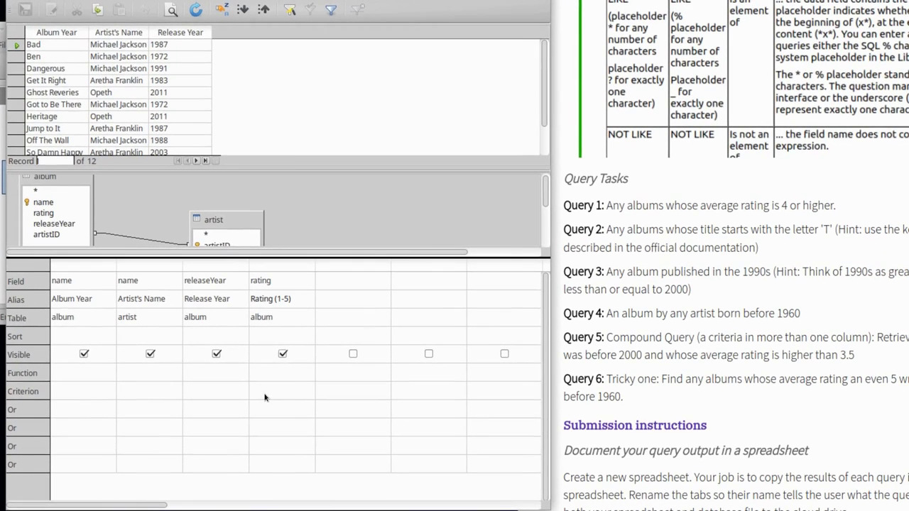
Set the rating column's criterion to >4, run the query and check the ratings of the returned albums
click(264, 396)
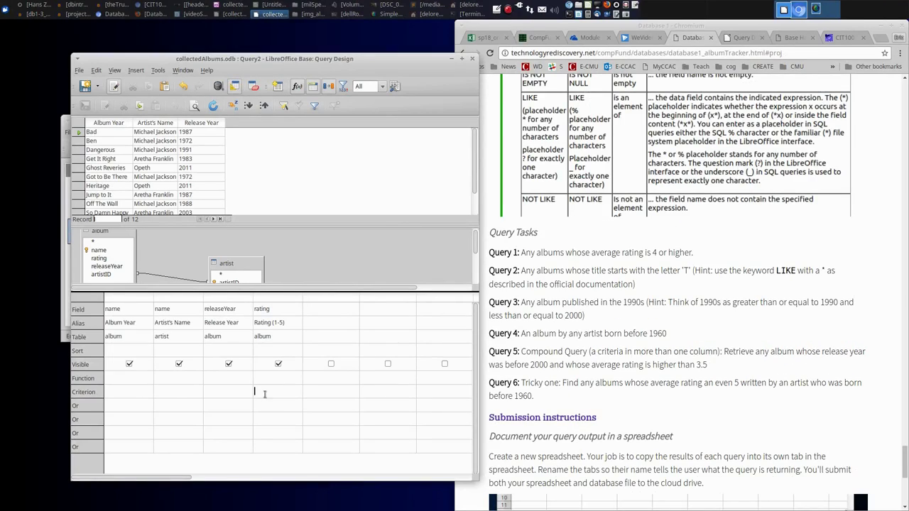
click(726, 244)
scroll(726, 243, up, 8)
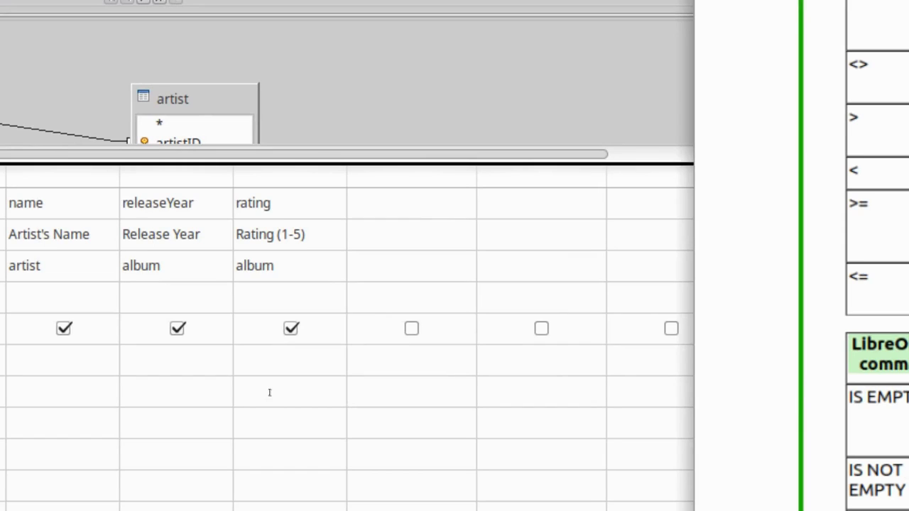
click(269, 392)
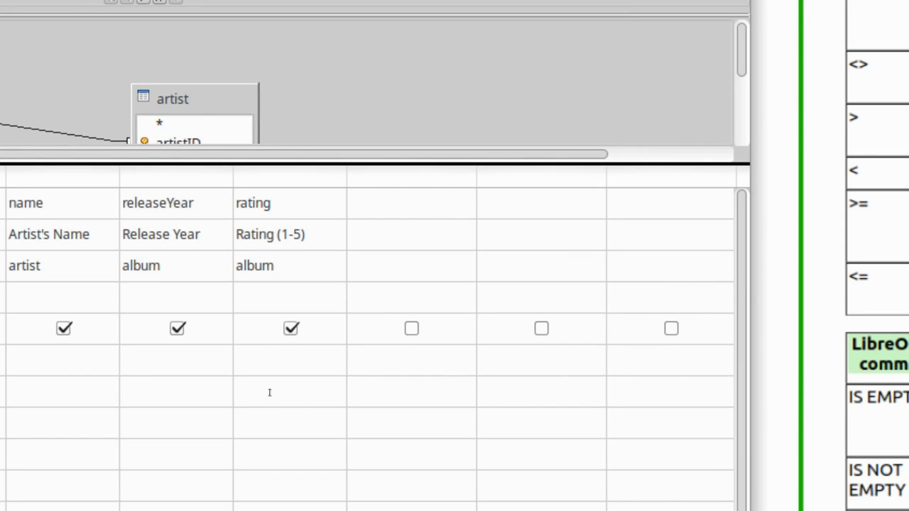
text(>4)
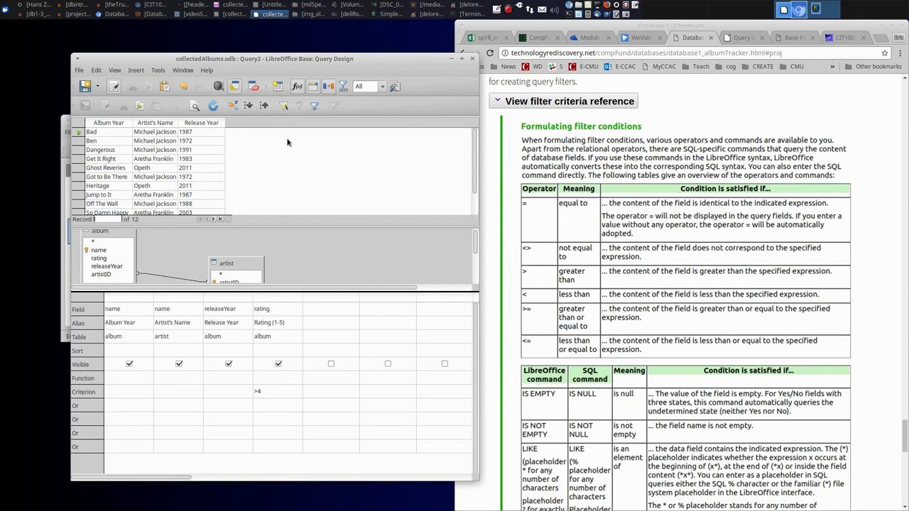
click(235, 86)
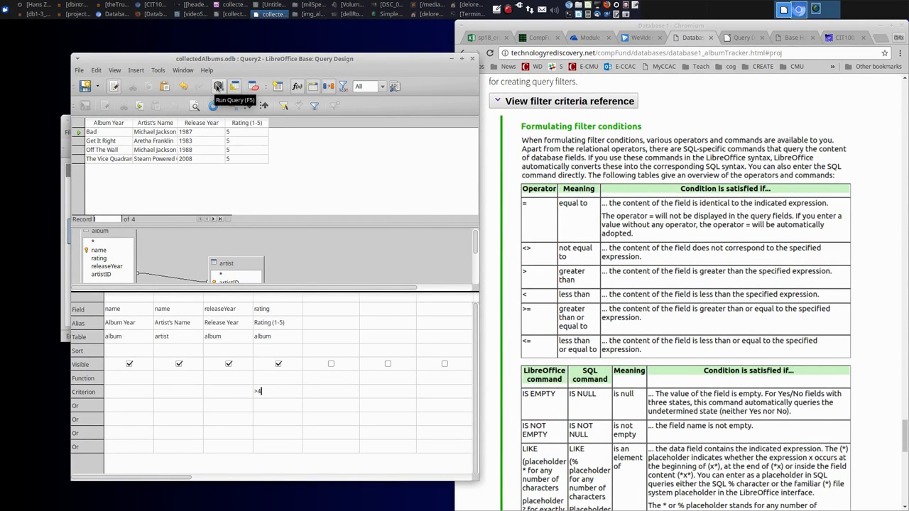
click(239, 133)
click(239, 143)
click(240, 160)
click(239, 151)
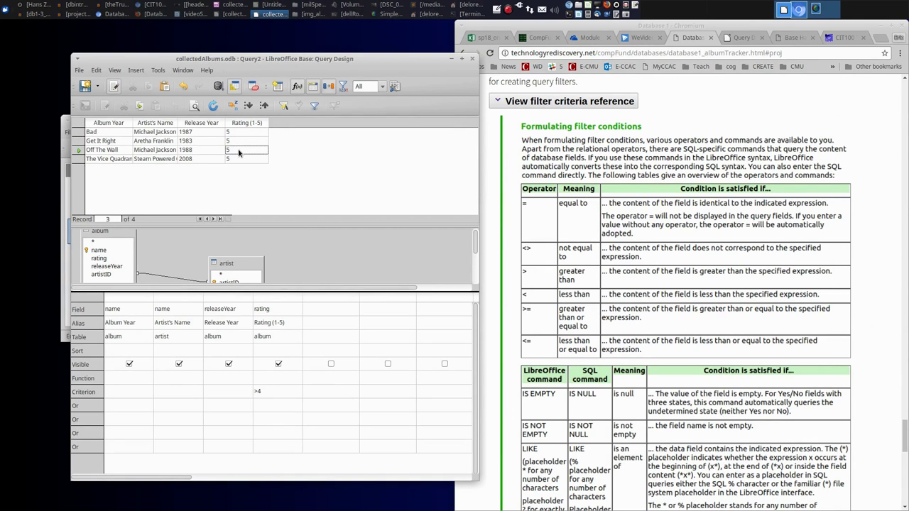
Review the submission instructions on the course page and switch to the Untitled 1 spreadsheet, placing it beside the query results
click(273, 392)
click(530, 102)
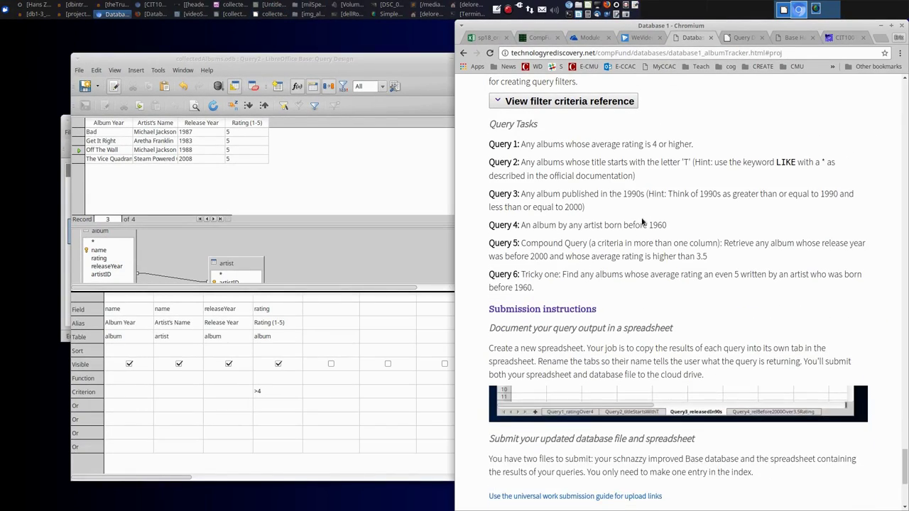
scroll(589, 222, down, 3)
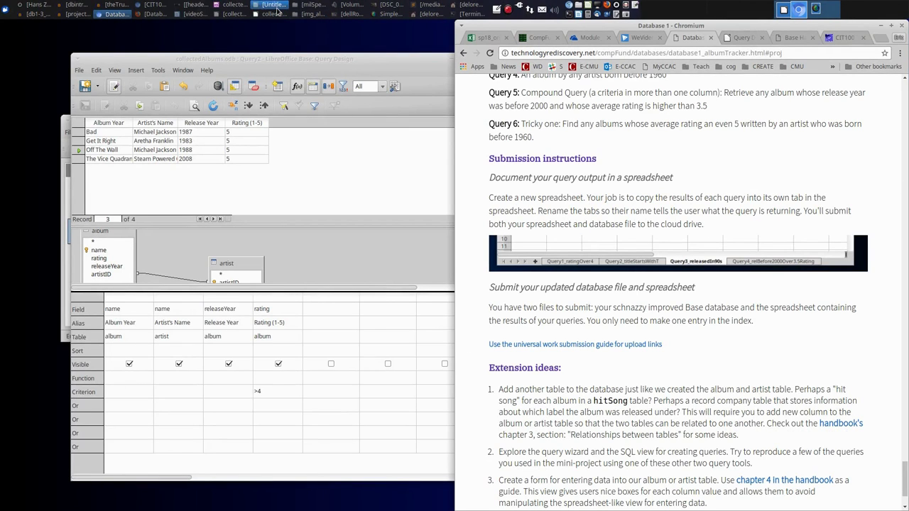
click(277, 10)
drag(451, 231, 532, 98)
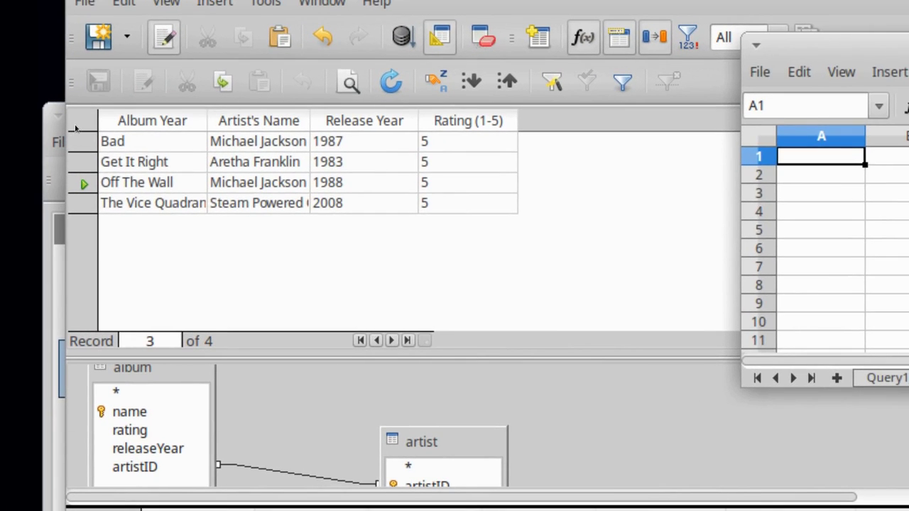
Try copying all query result rows into the Query3_releasedIn90s sheet starting at cell C1, and undo the insertion
click(75, 128)
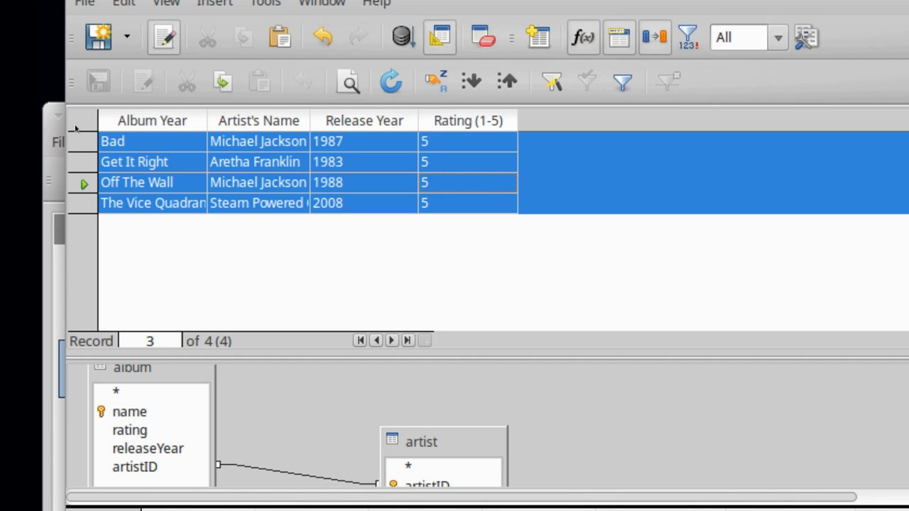
drag(75, 128, 908, 161)
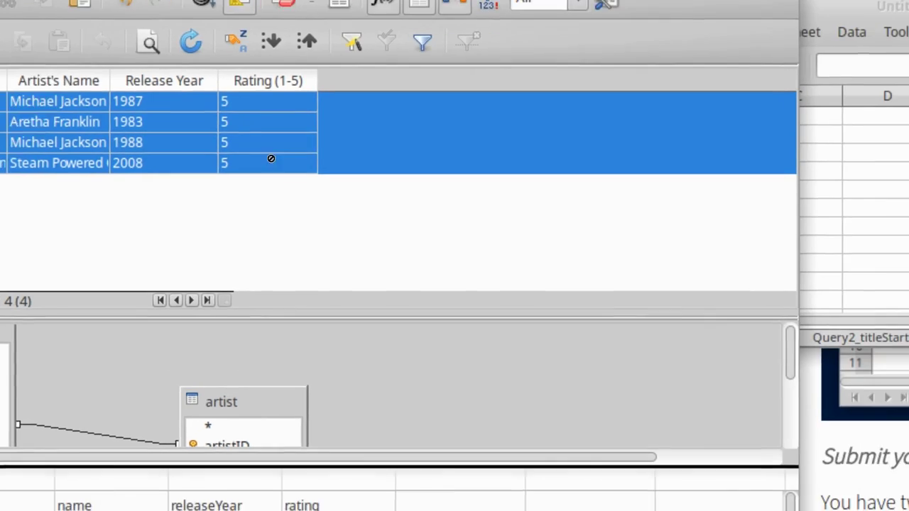
drag(528, 140, 495, 146)
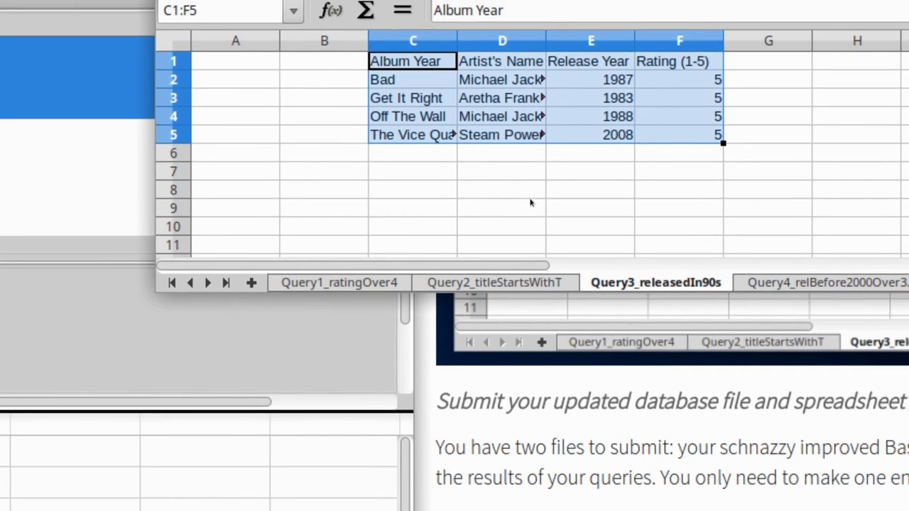
click(539, 341)
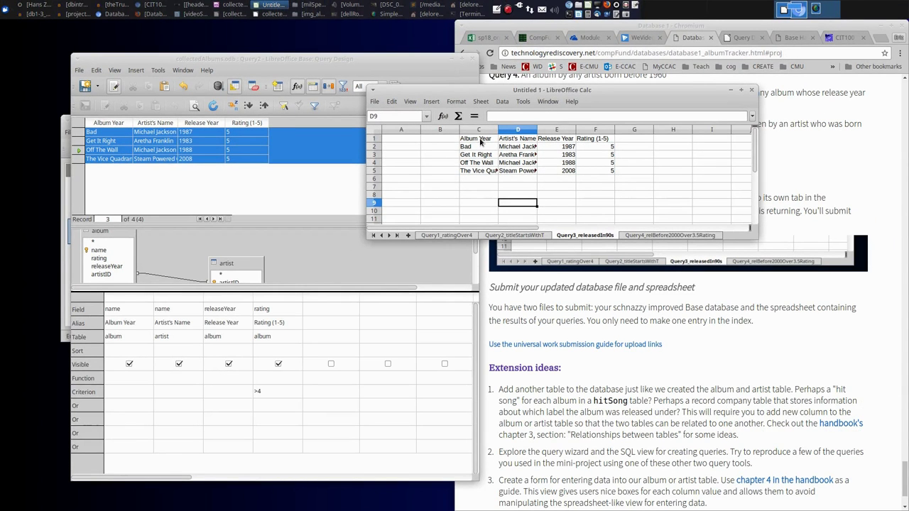
drag(490, 92, 613, 72)
key(ctrl+z)
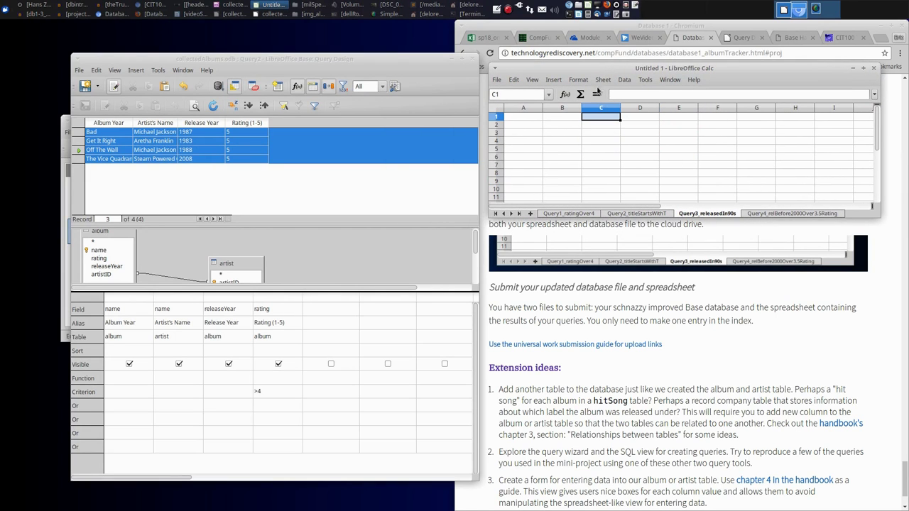
Copy all query result rows into the spreadsheet starting at cell A1 and fit columns A to D to their contents
click(74, 128)
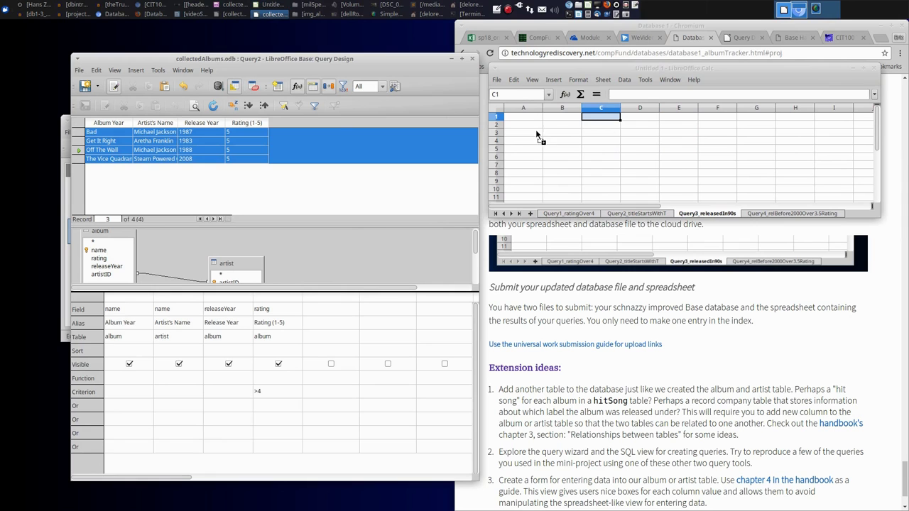
drag(519, 118, 638, 108)
click(541, 162)
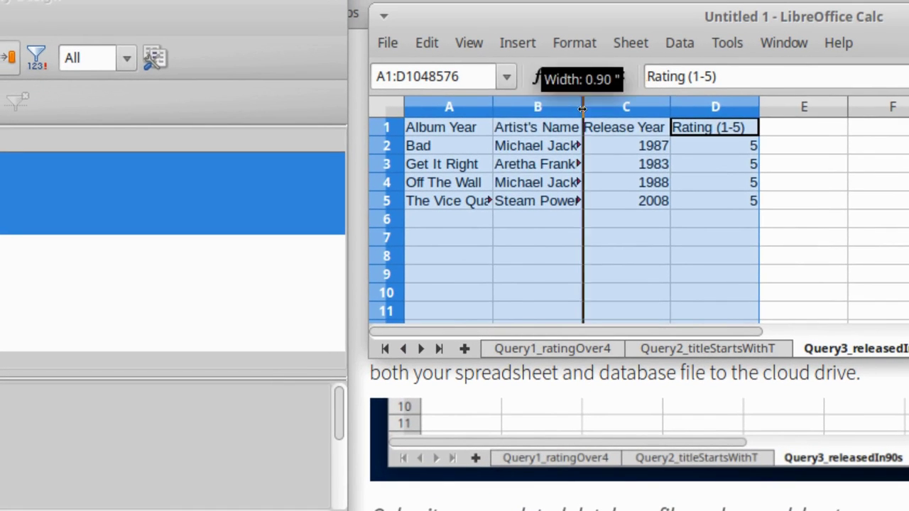
double_click(538, 75)
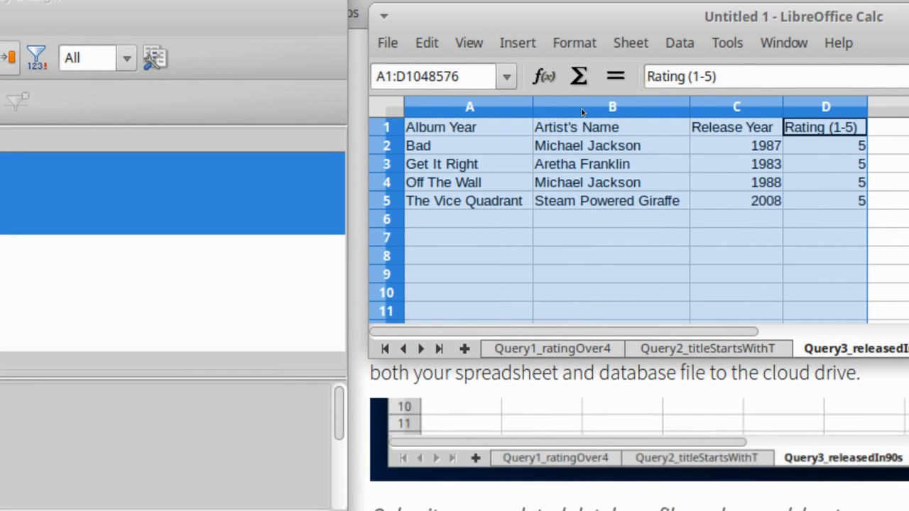
click(583, 124)
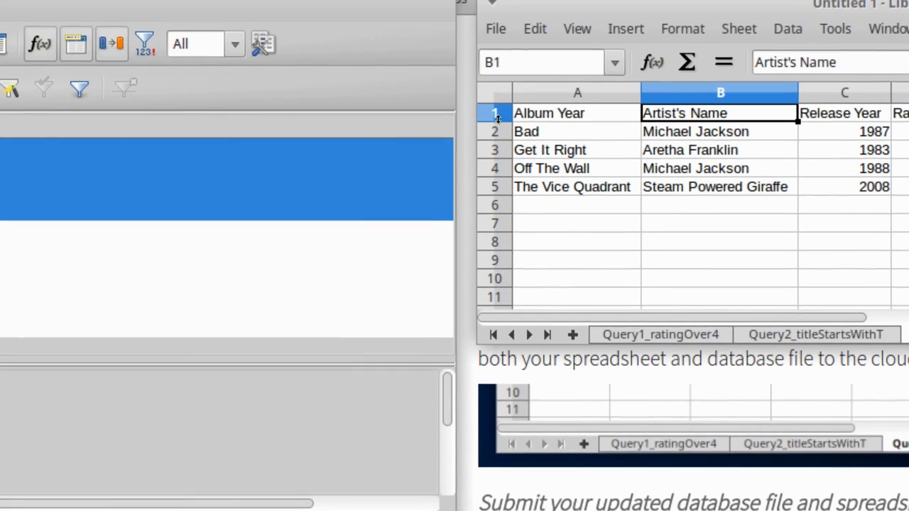
Format header row 1 of the spreadsheet with the dark blue Chart 1 background and a white font color
click(497, 116)
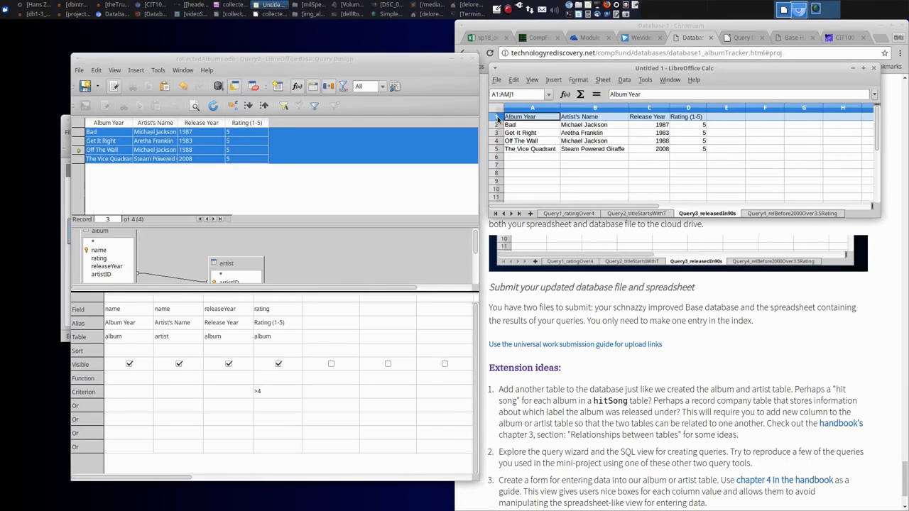
click(578, 78)
key(Escape)
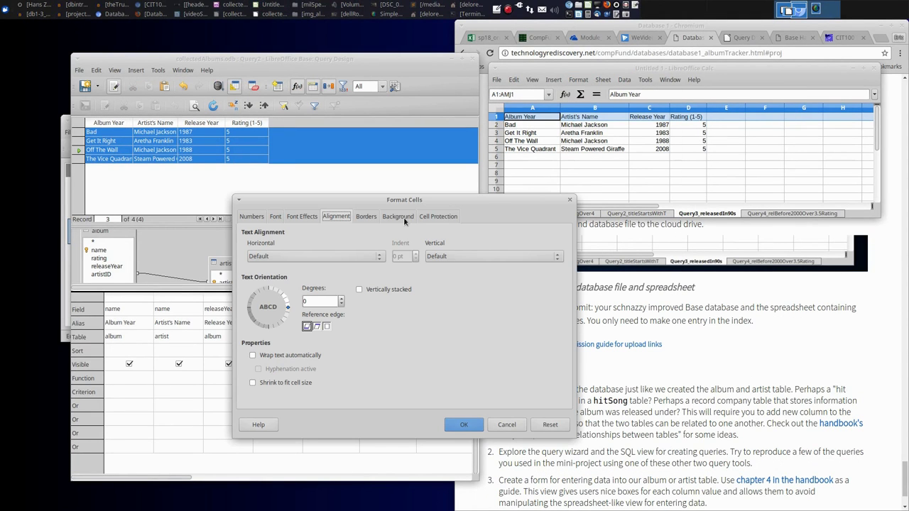
click(402, 218)
click(397, 361)
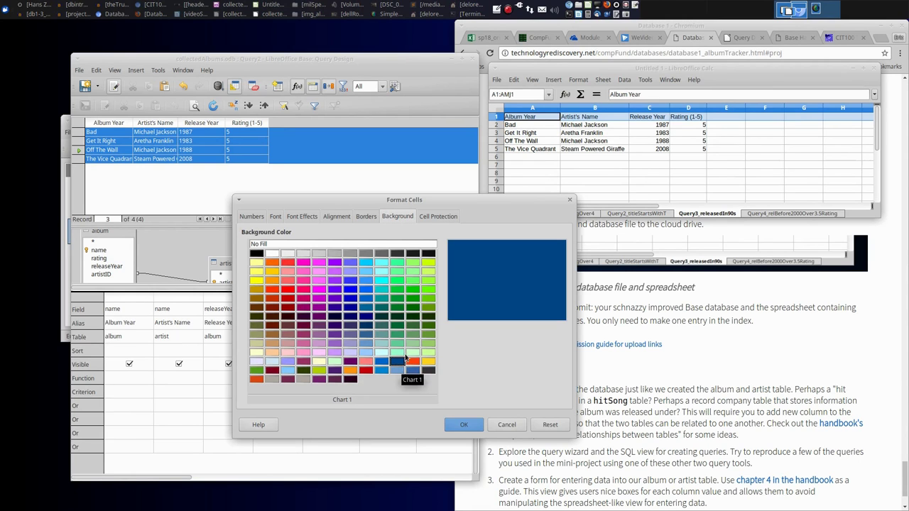
click(275, 216)
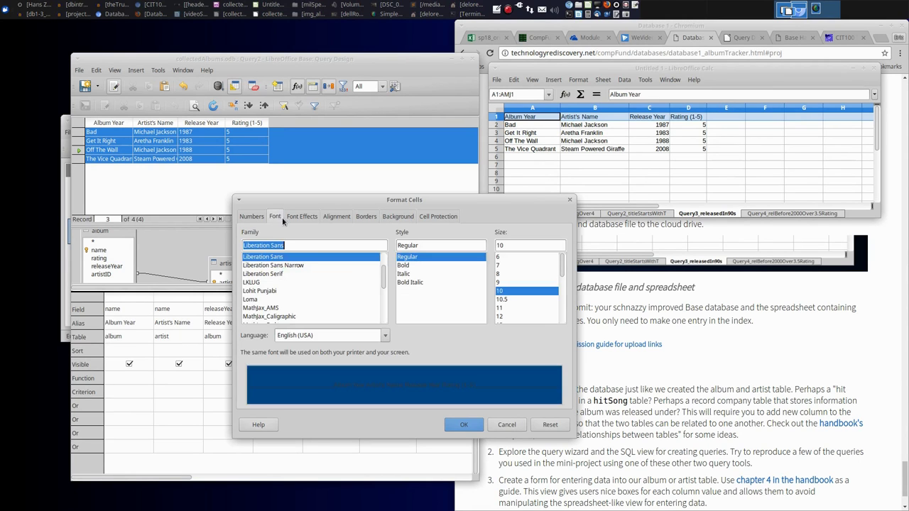
click(299, 216)
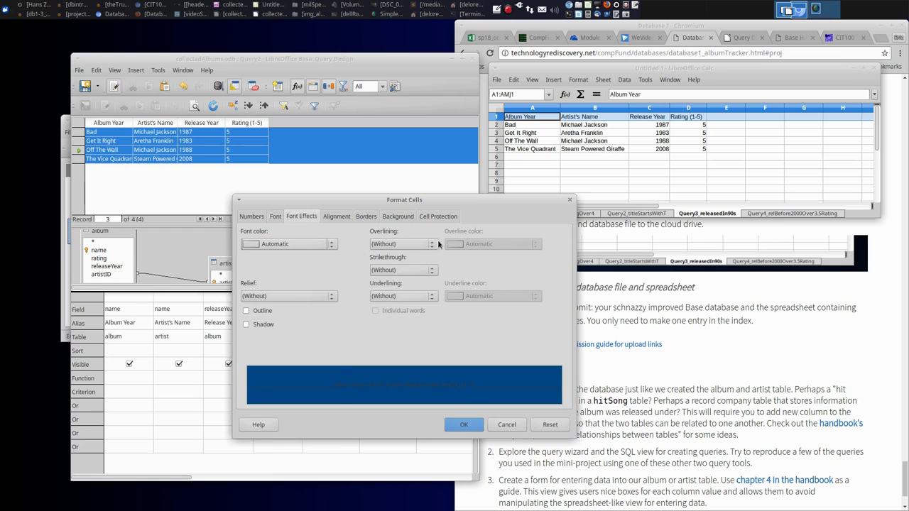
click(331, 243)
click(270, 331)
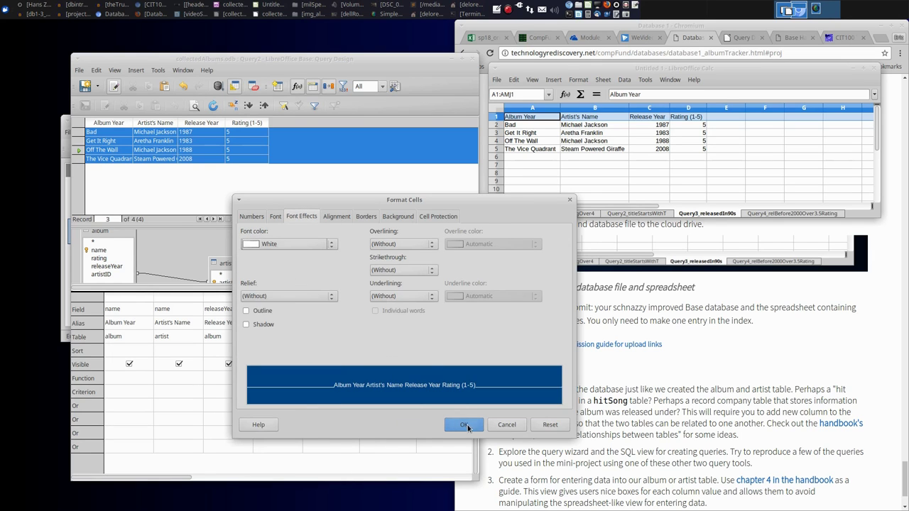
click(465, 425)
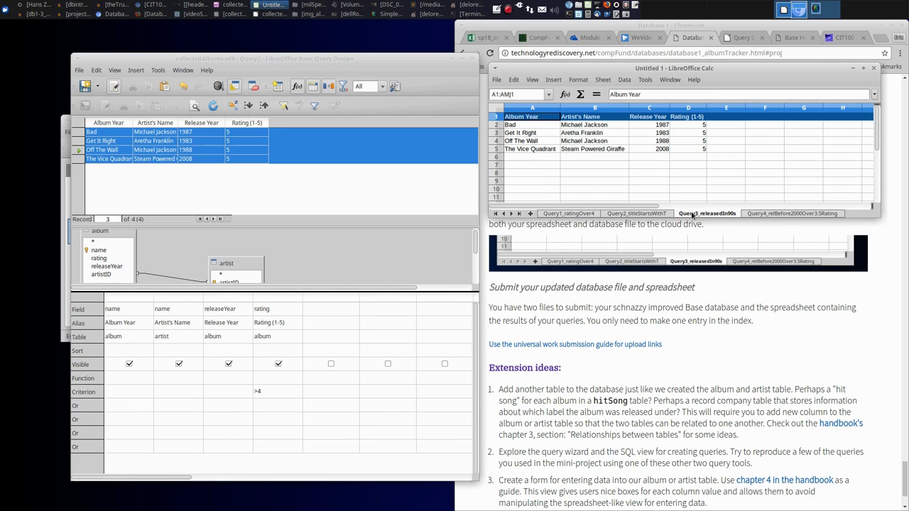
Move the formatted results table A1:D5 from the Query3_releasedIn90s sheet to cell A1 of the Query1_ratingOver4 sheet
drag(535, 120, 687, 149)
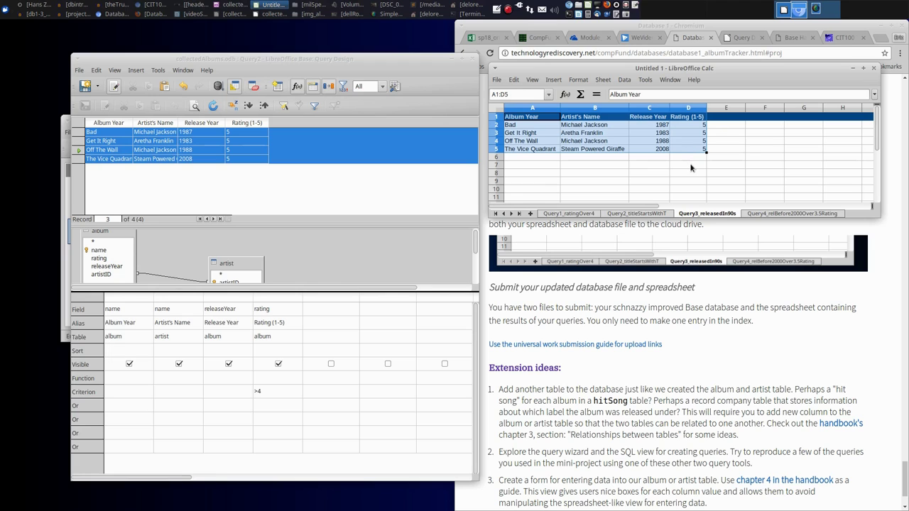
key(ctrl+c)
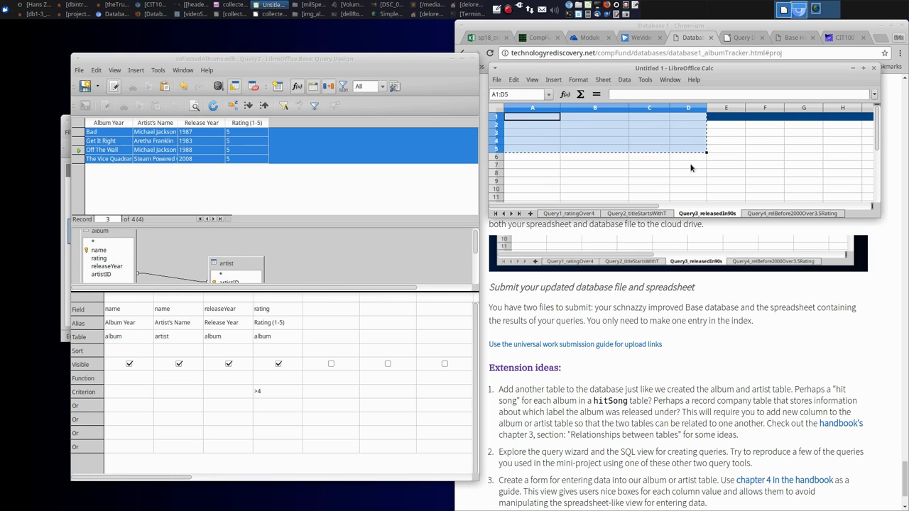
click(579, 213)
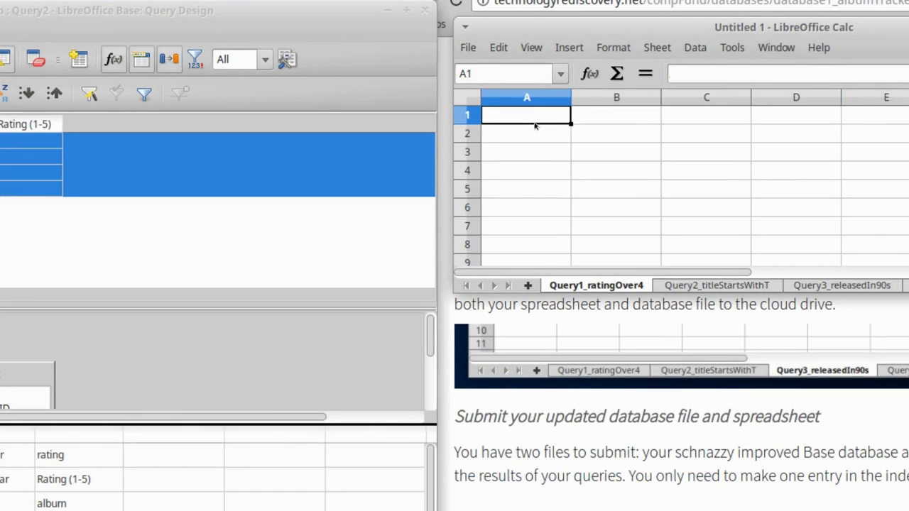
key(ctrl+v)
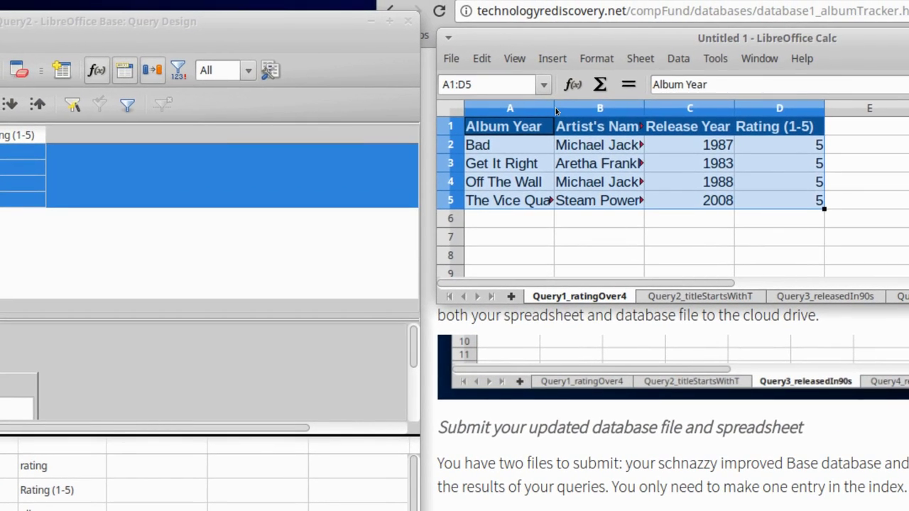
Fit columns A to D of the Query1_ratingOver4 sheet to their contents
drag(556, 107, 737, 107)
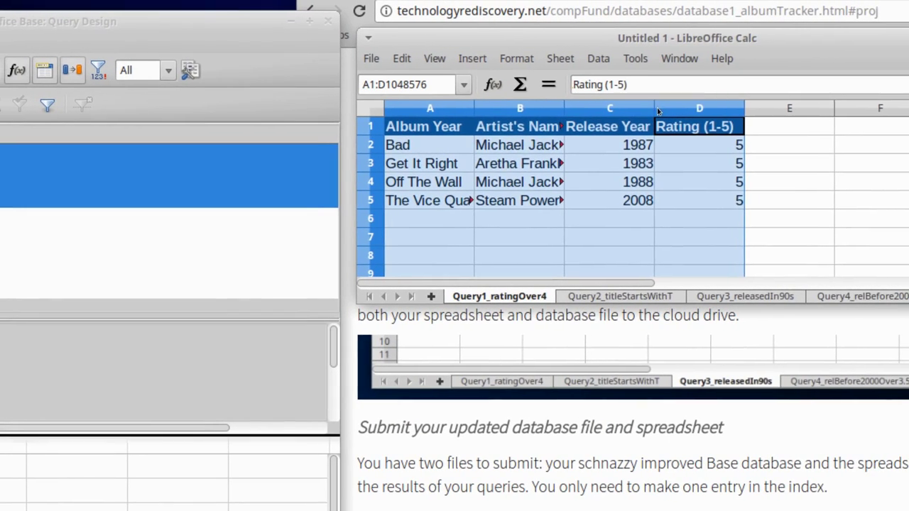
double_click(657, 108)
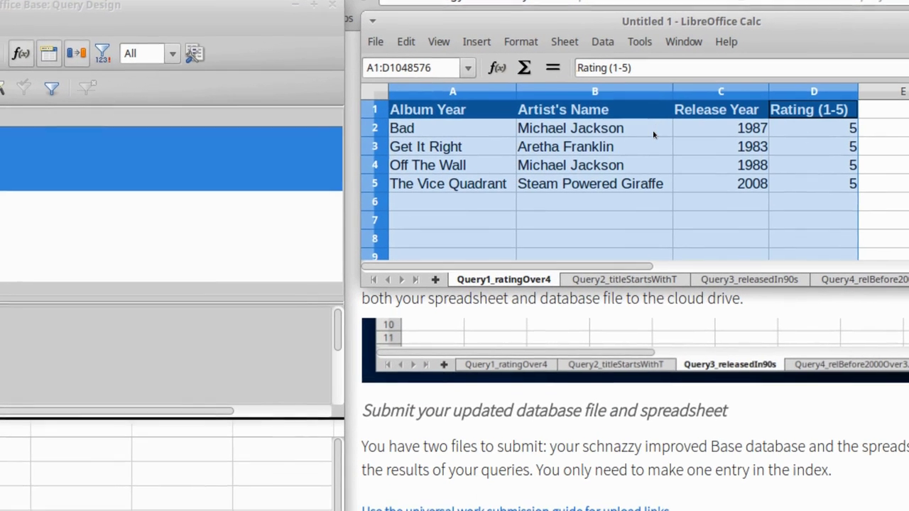
click(643, 144)
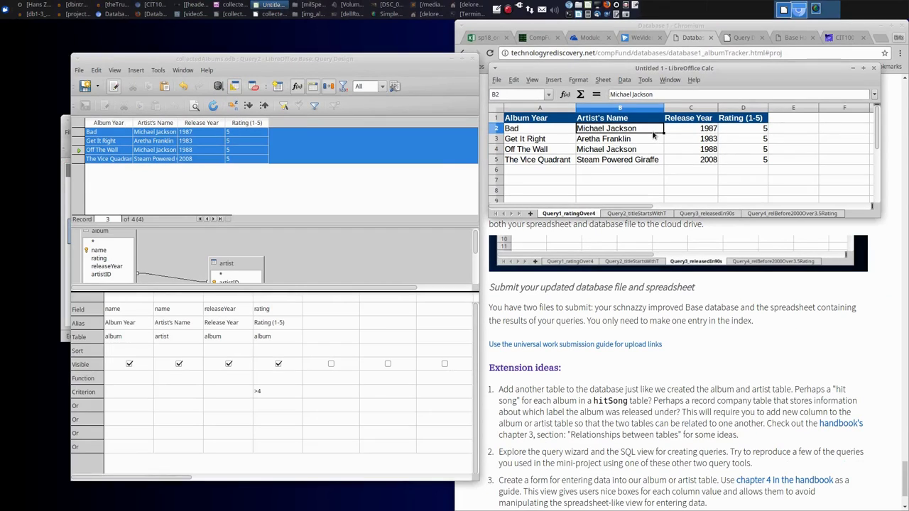
Switch to the course page in Chromium and review the submission instructions, extension ideas and remaining query tasks
click(673, 311)
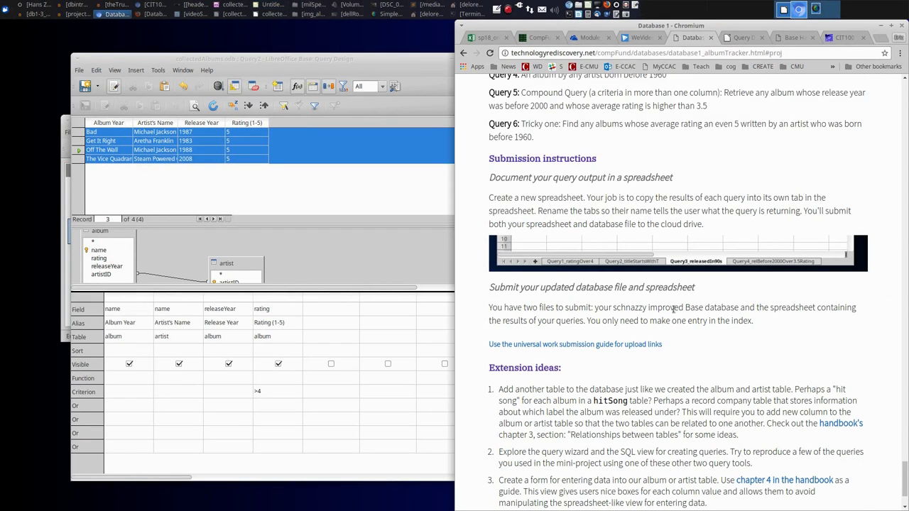
scroll(673, 311, down, 2)
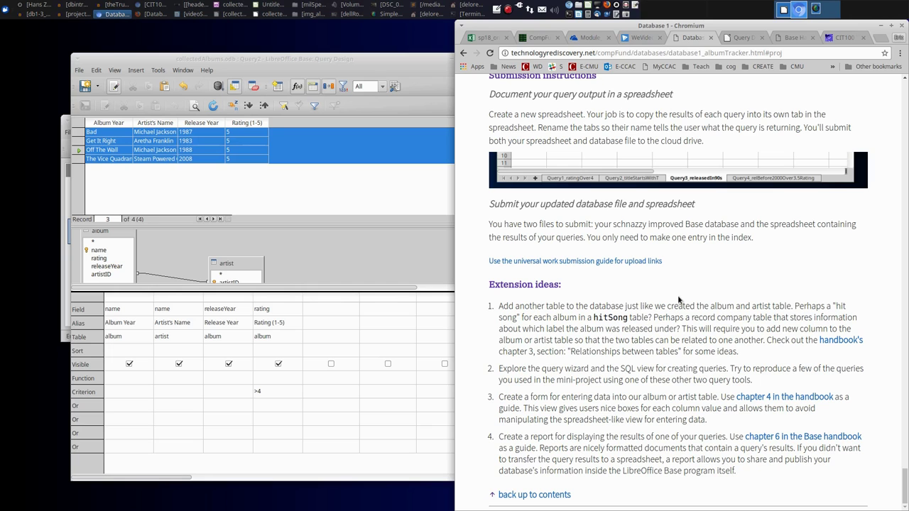
scroll(671, 289, up, 4)
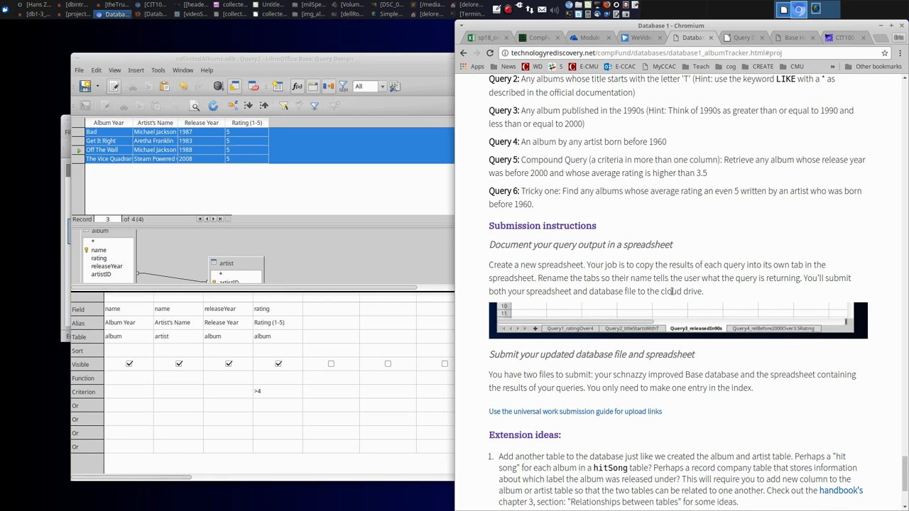